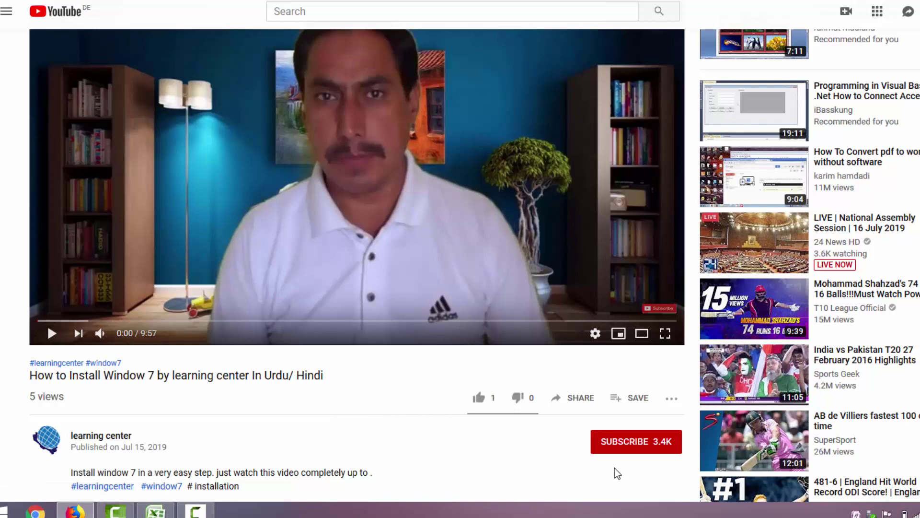
- Subscribe to the Windows 7 install video's channel and set its bell to All notifications
left_click(620, 442)
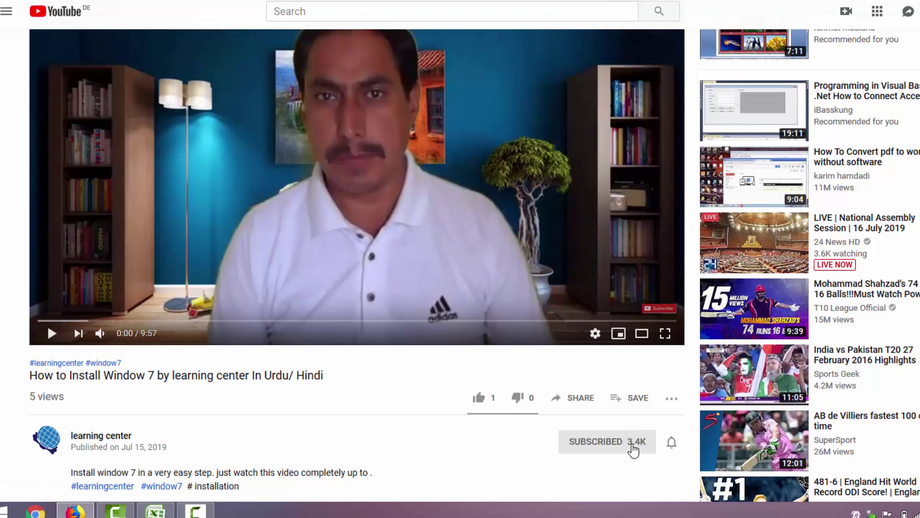
left_click(671, 443)
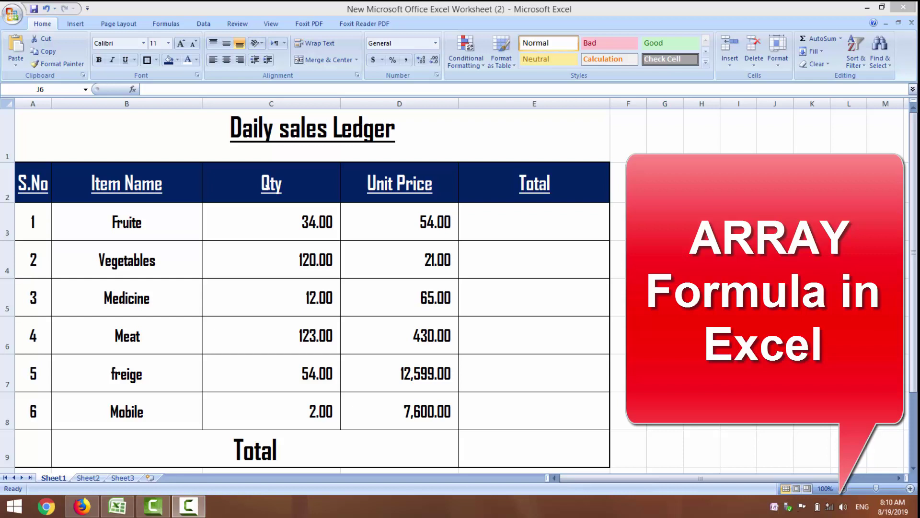
left_click(702, 259)
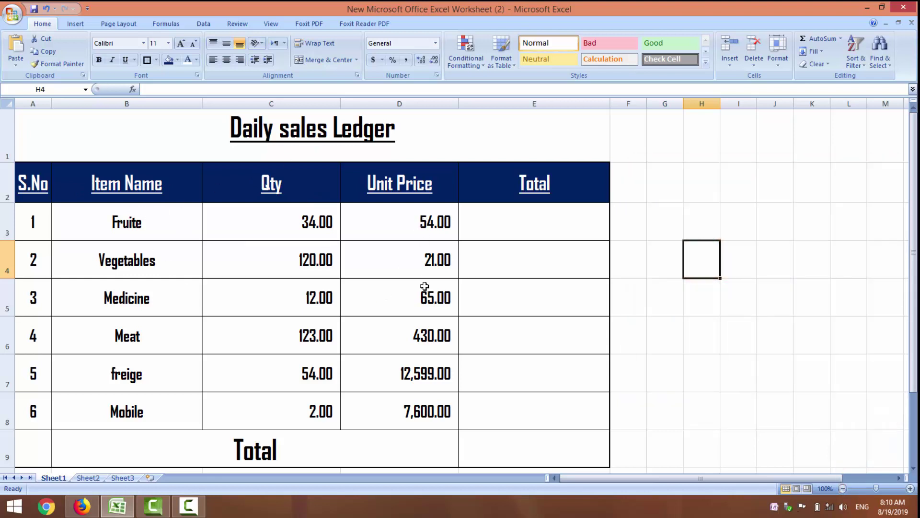
left_click(914, 464)
left_click(914, 464)
left_click(914, 464)
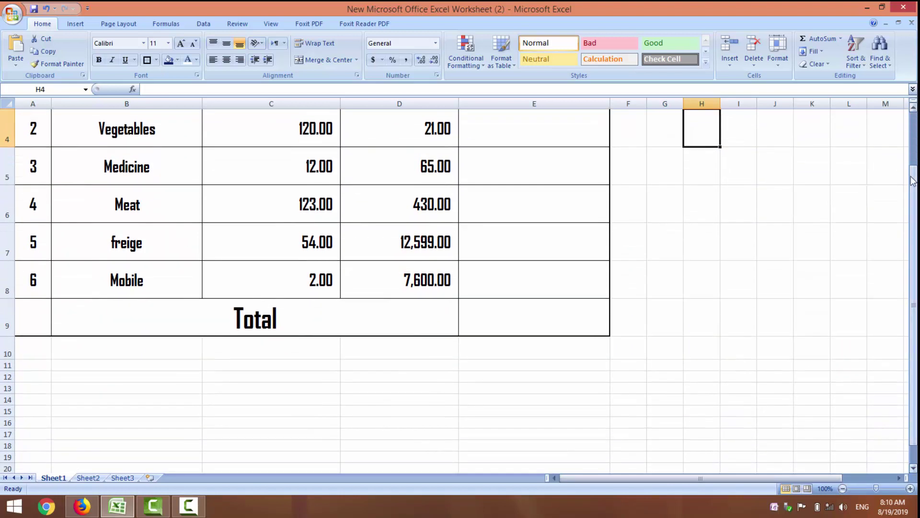
left_click(914, 109)
left_click(914, 110)
left_click(914, 109)
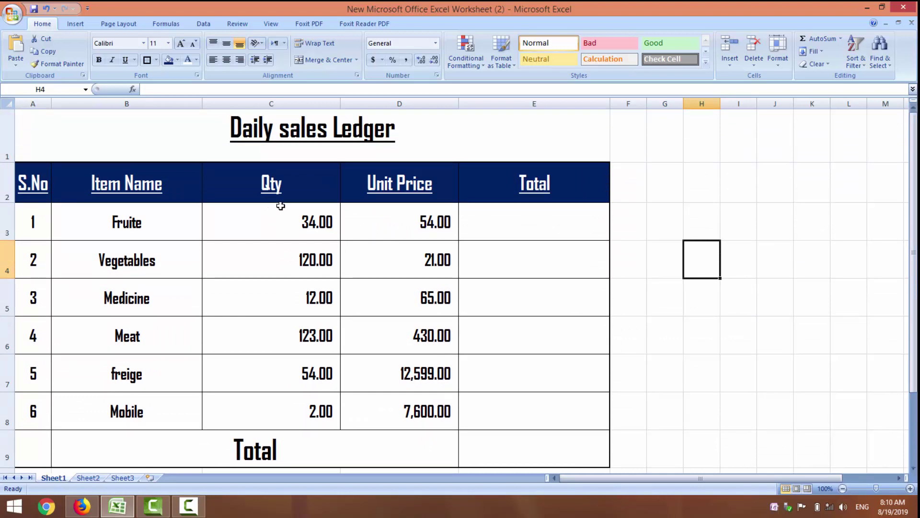
- Rename the E2 heading from 'Total' to 'Total price'
left_click(508, 231)
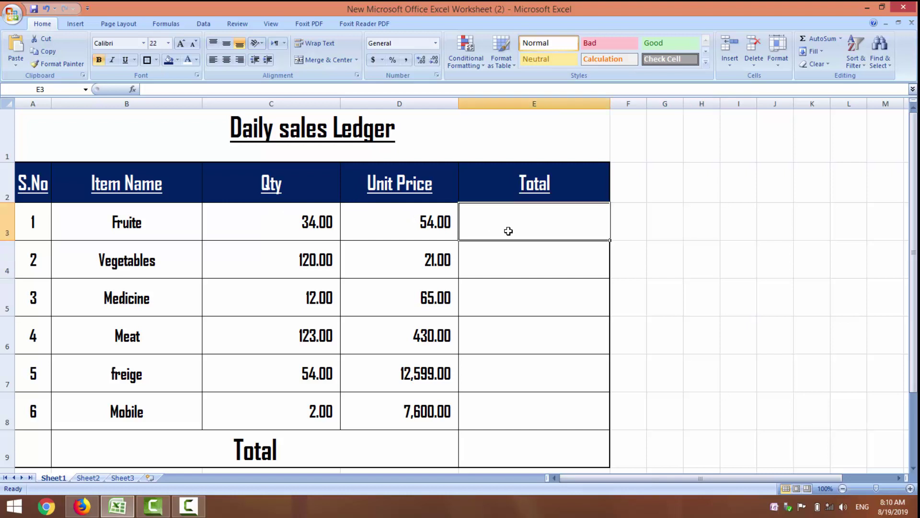
double_click(559, 193)
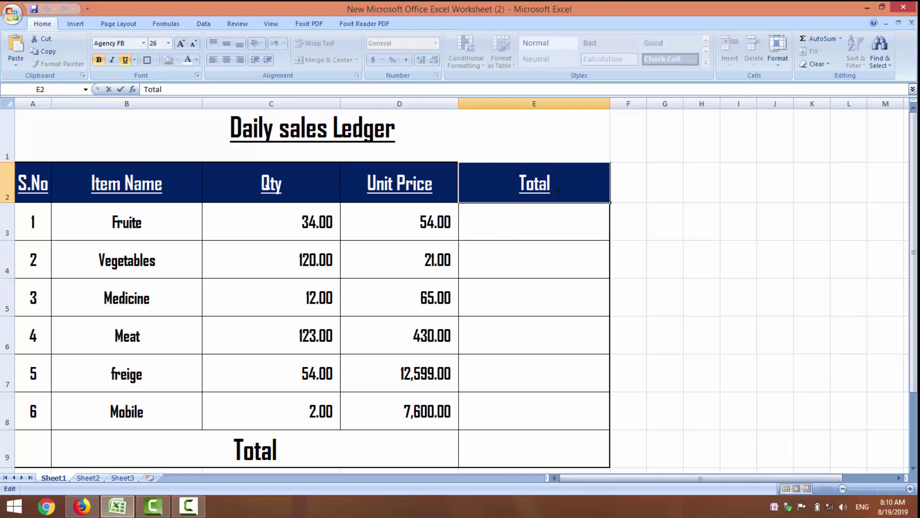
type(" pric")
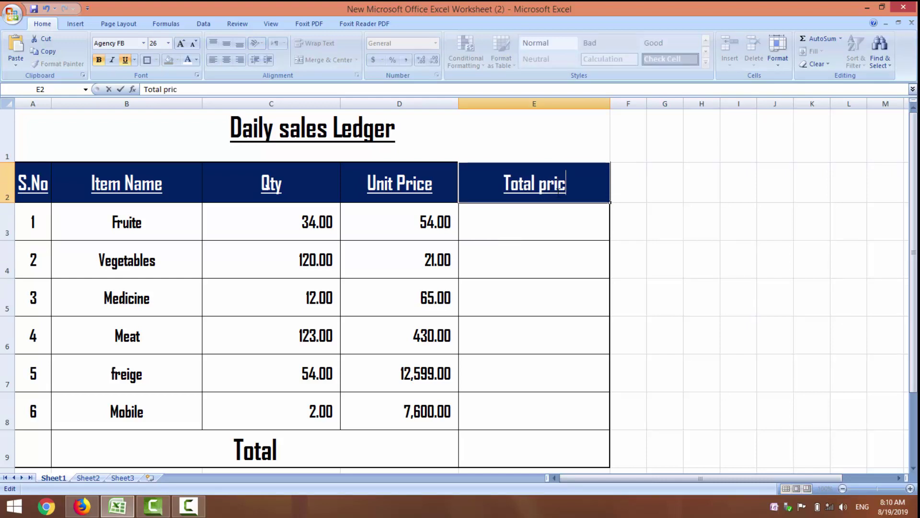
type("e")
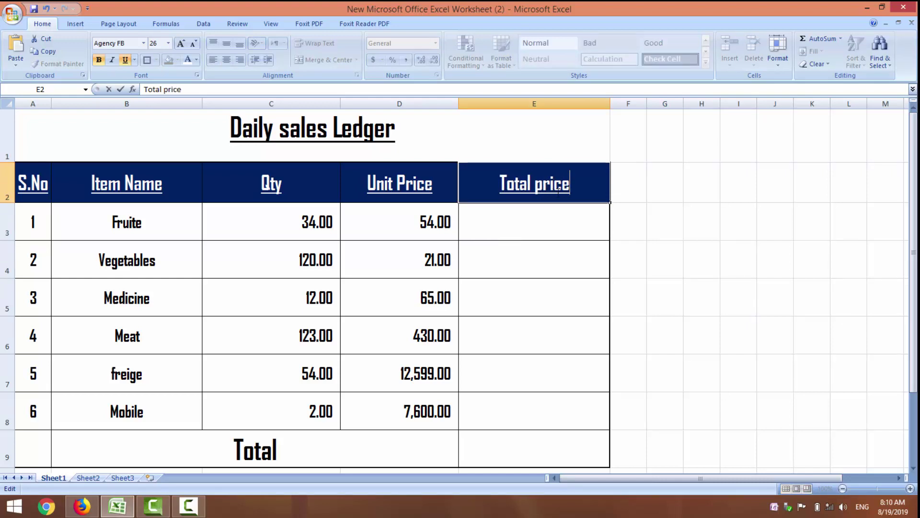
key("Return")
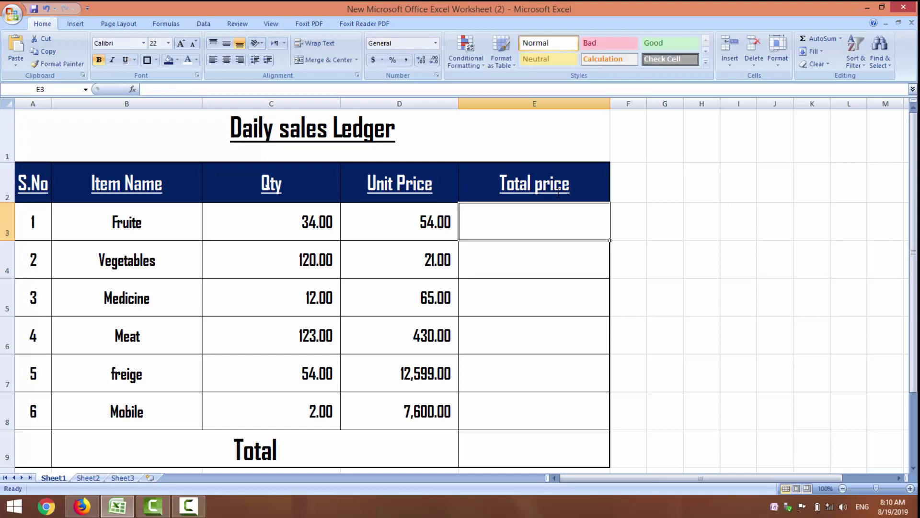
- Enter =C3*D3 in E3 so the Fruite row totals 1836
type("=")
key("Left")
key("Left")
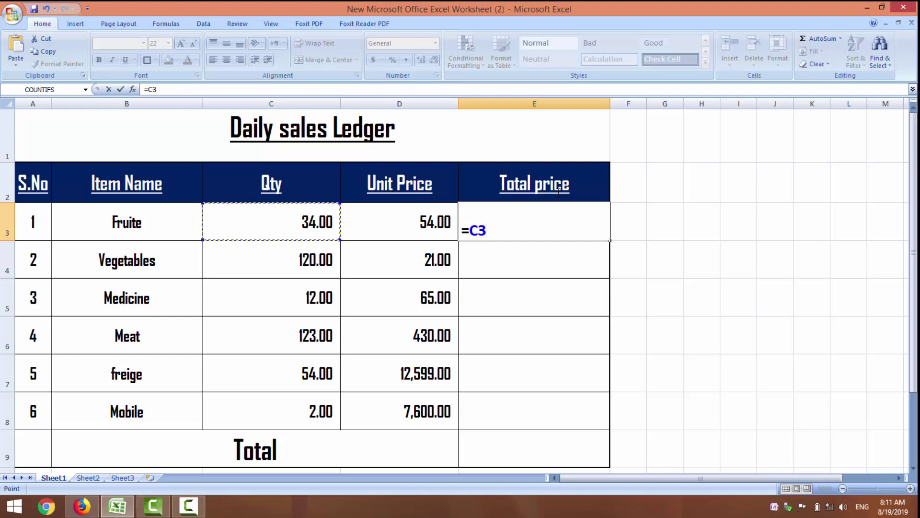
type("*")
key("Left")
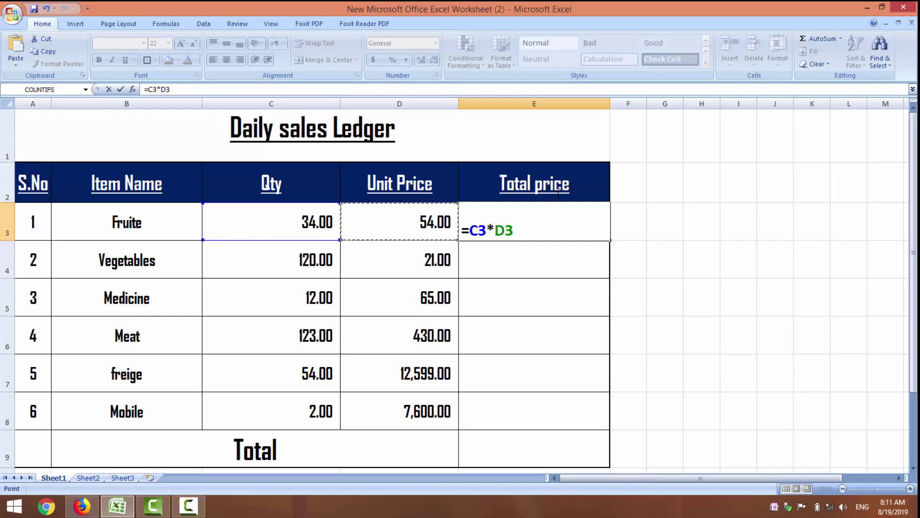
key("Return")
left_click(602, 205)
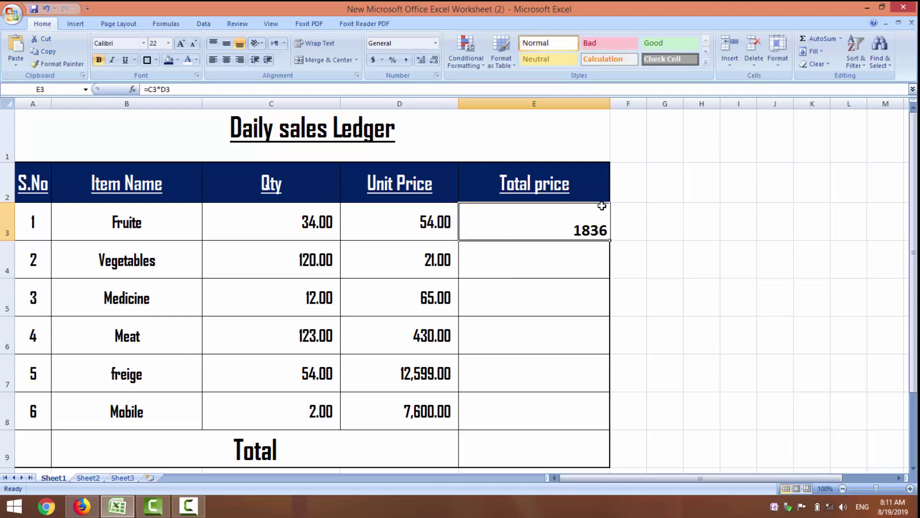
- Fill =C3*D3 down to E8 and AutoSum E3:E8 into E9 for 753572
left_click_drag(609, 240, 600, 441)
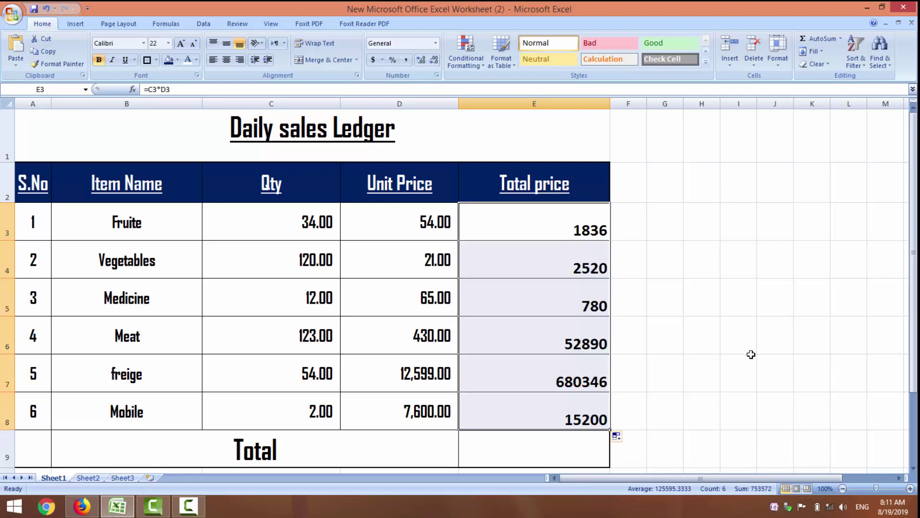
left_click(535, 440)
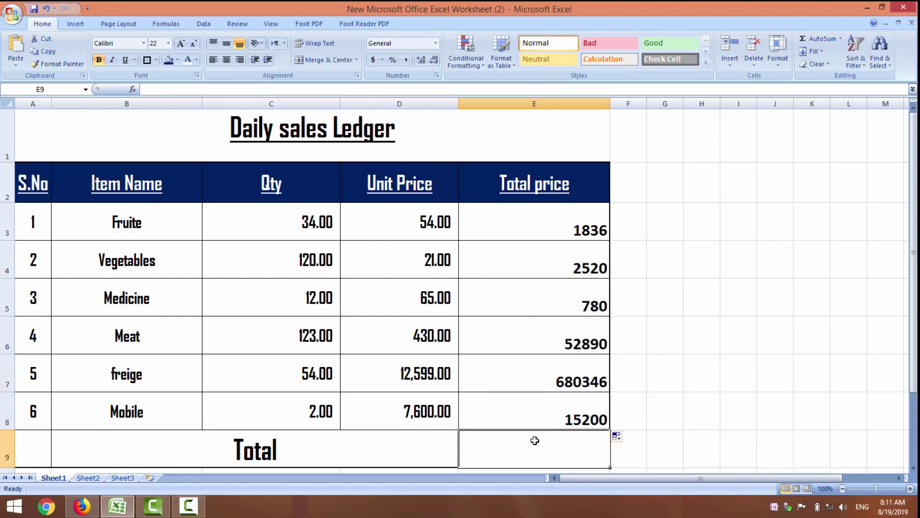
key("alt+equal")
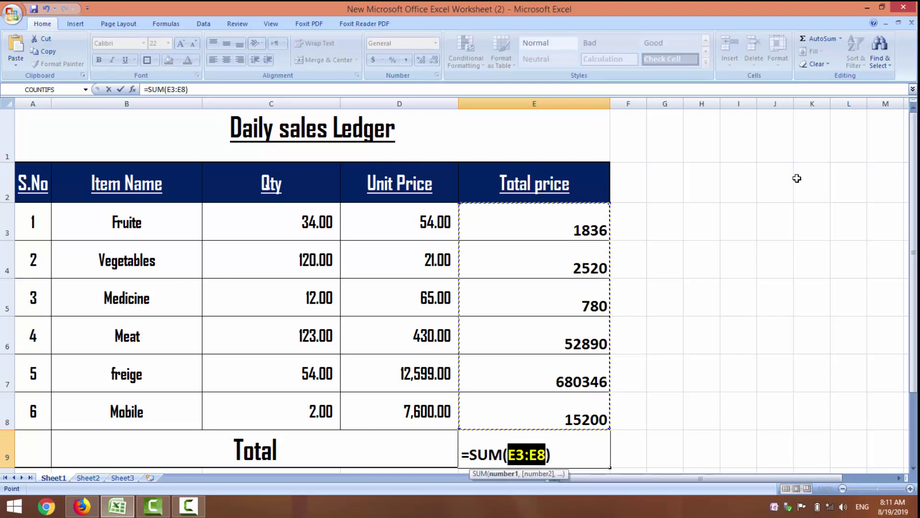
key("Return")
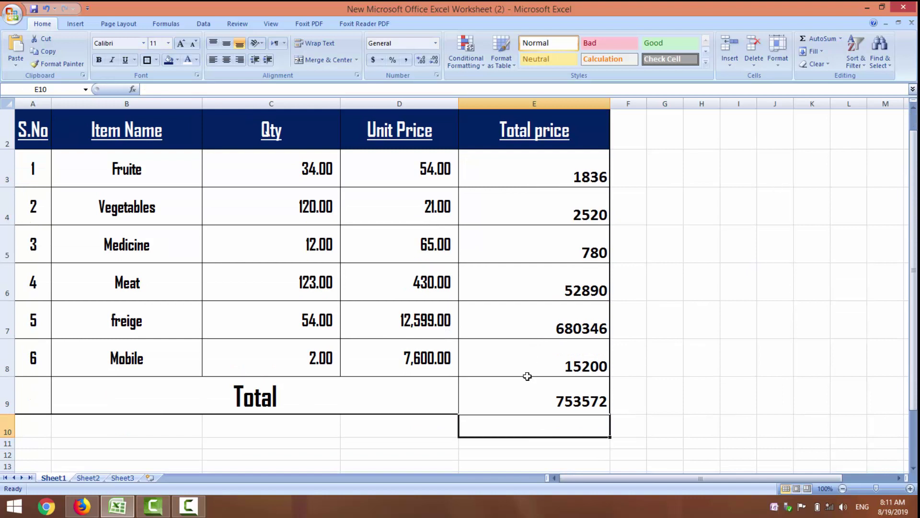
left_click(524, 396)
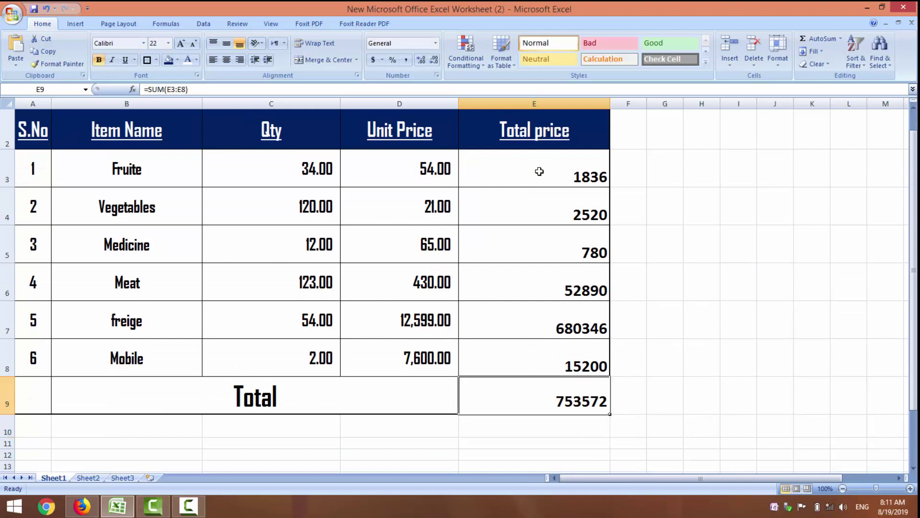
left_click_drag(540, 171, 561, 392)
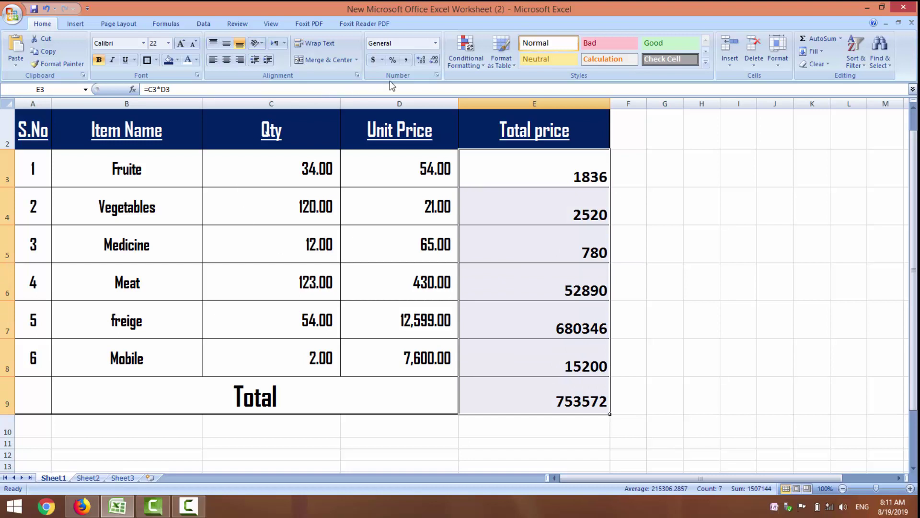
- Undo the accounting format, the E9 sum and all row totals, emptying E3 through E9
left_click(406, 61)
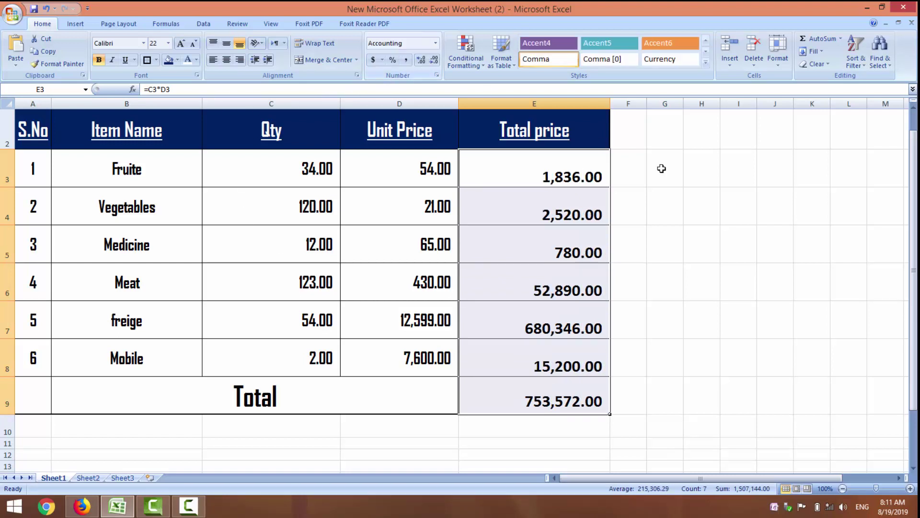
left_click(756, 220)
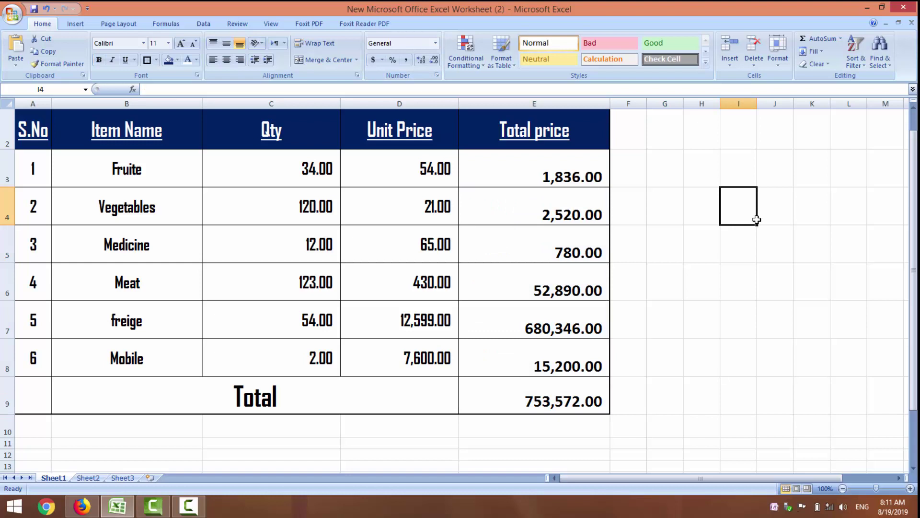
key("ctrl+z")
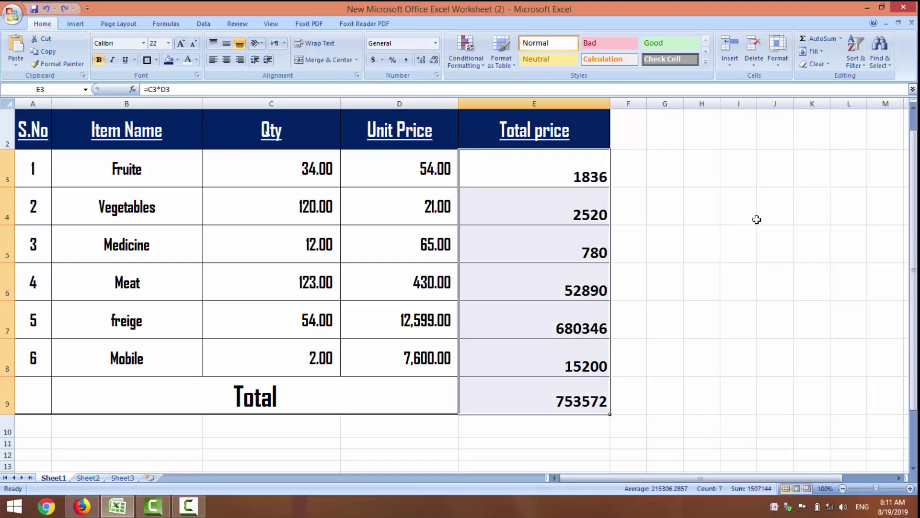
key("ctrl+z")
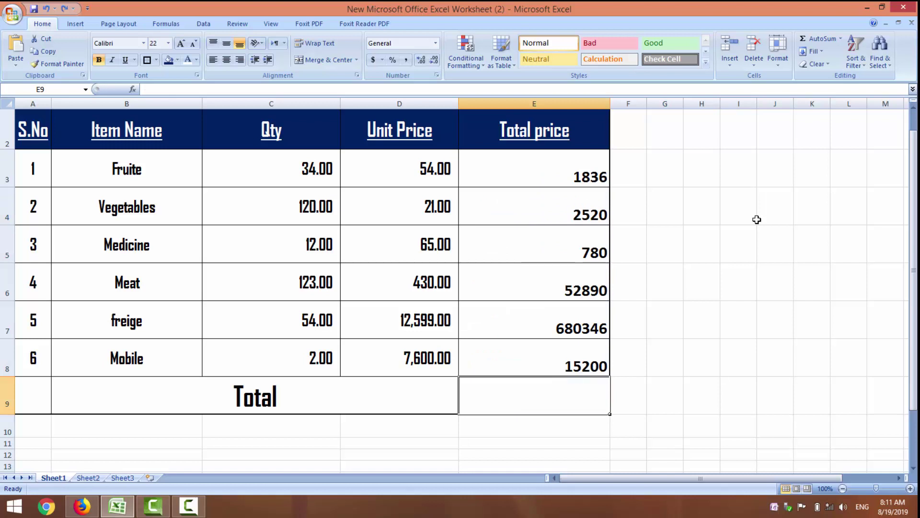
key("ctrl+z")
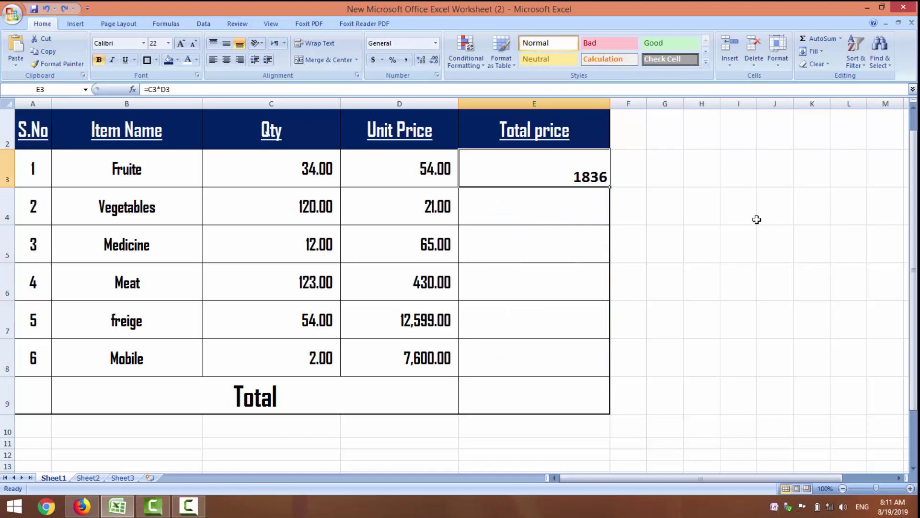
key("ctrl+z")
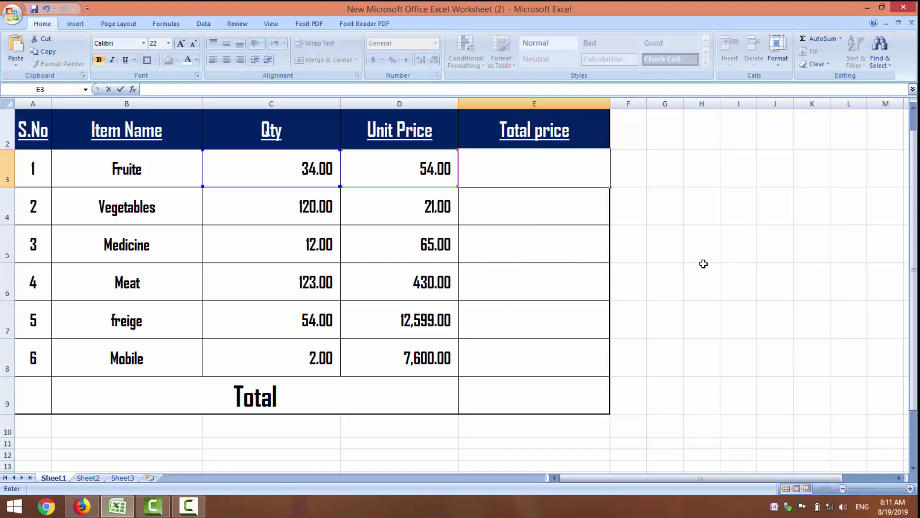
left_click(703, 265)
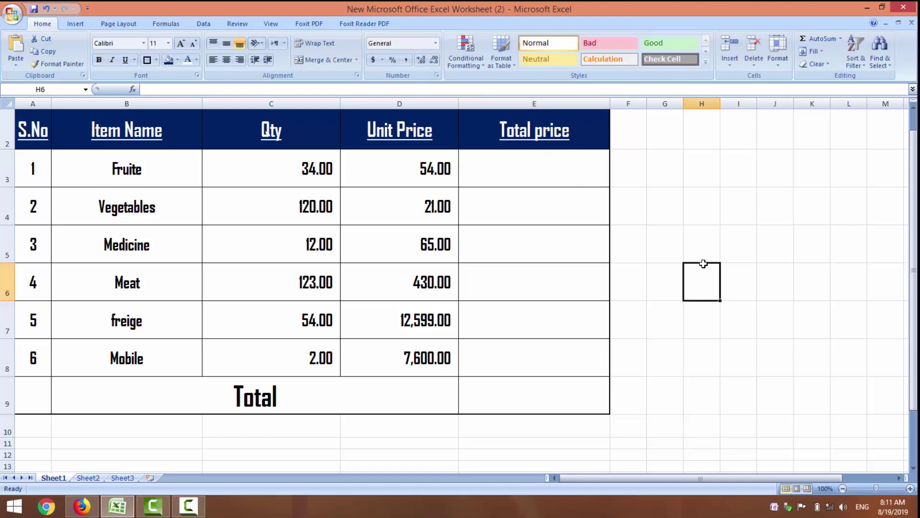
left_click(527, 385)
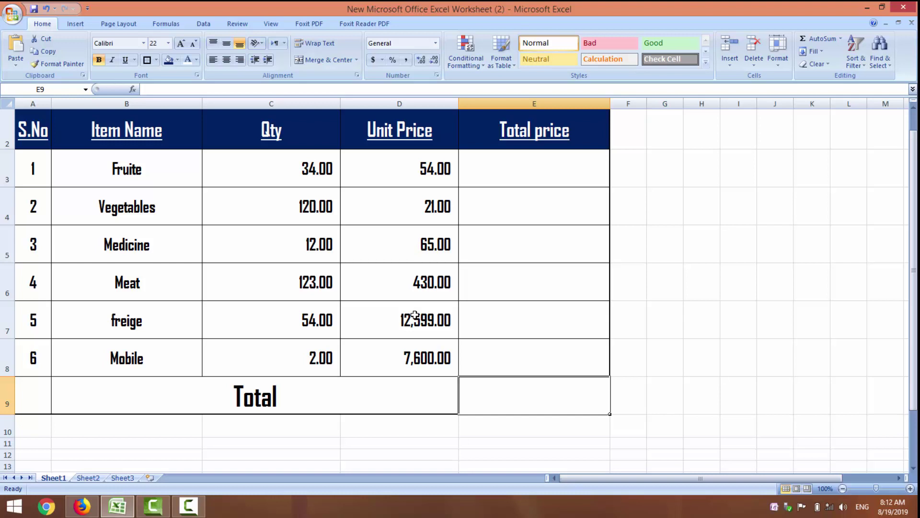
- Enter =SUM(C3:C8*D3:D8) in E9 as a normal formula, fixing a misplaced parenthesis; it shows #VALUE!
type("=")
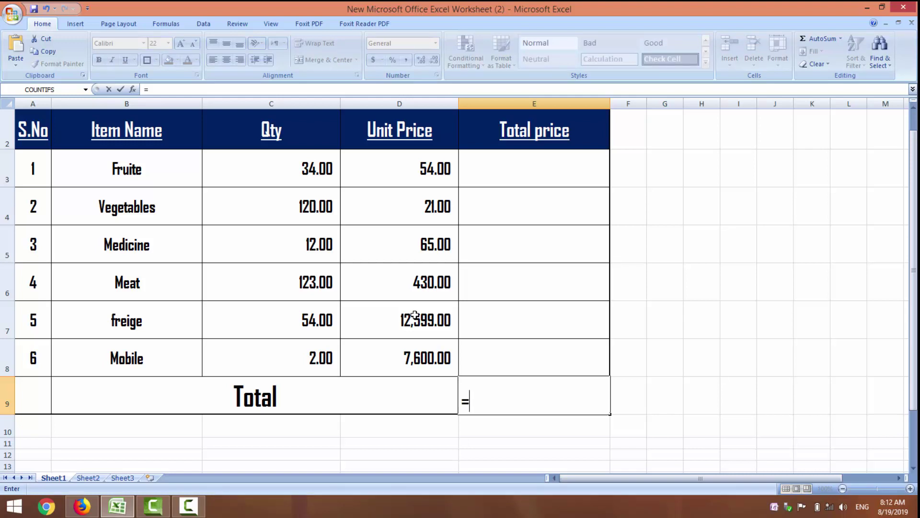
type("sum")
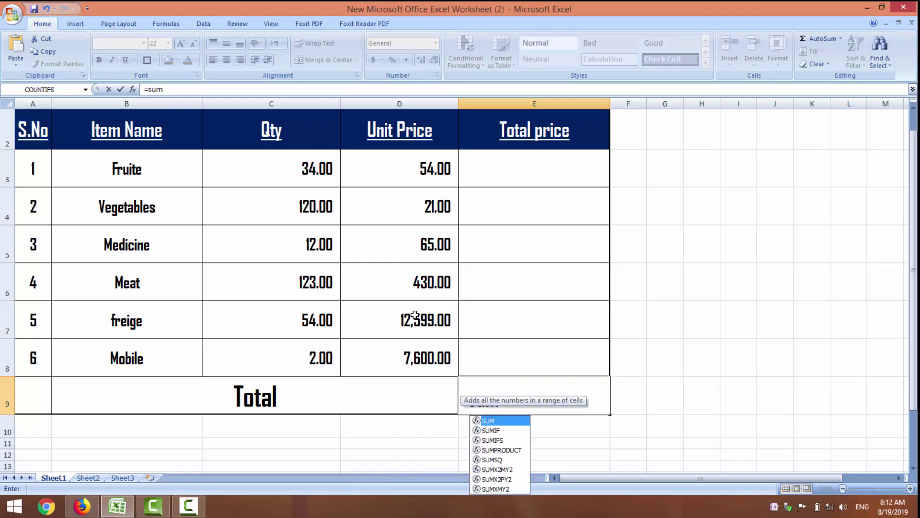
type("(")
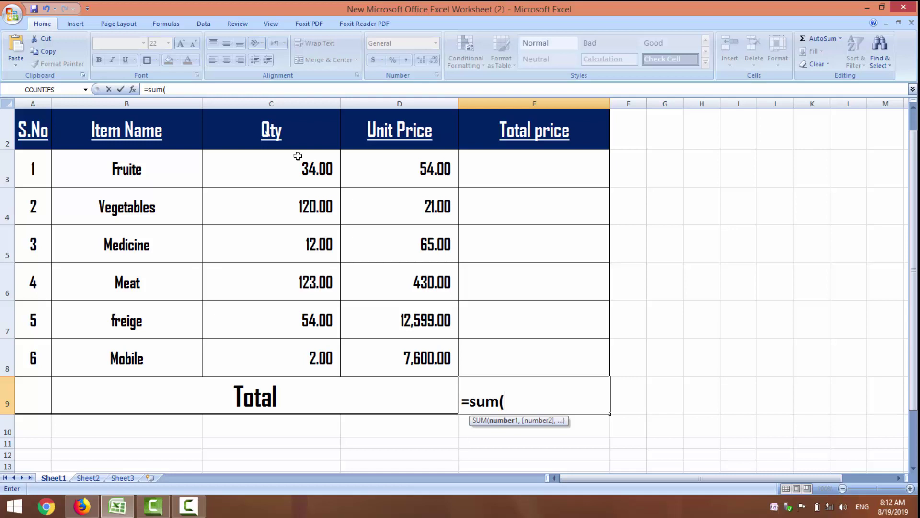
left_click(297, 158)
left_click_drag(297, 159, 304, 359)
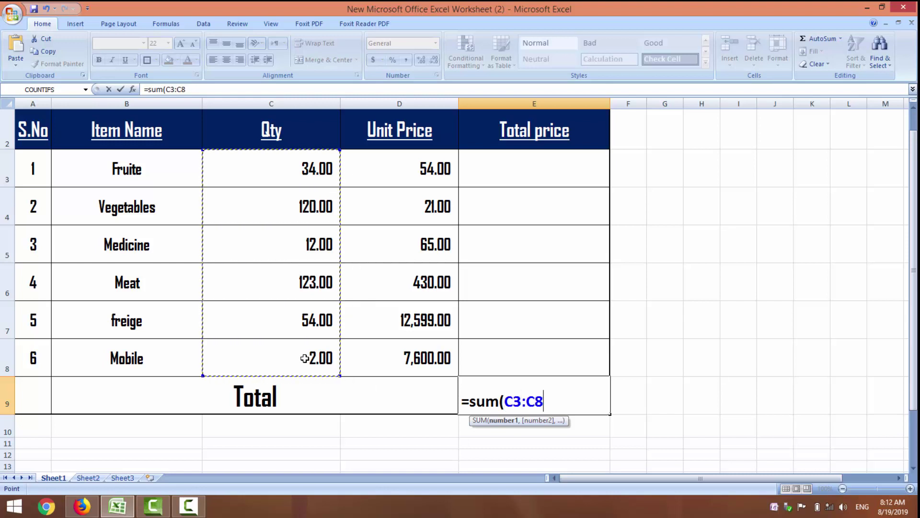
type(")")
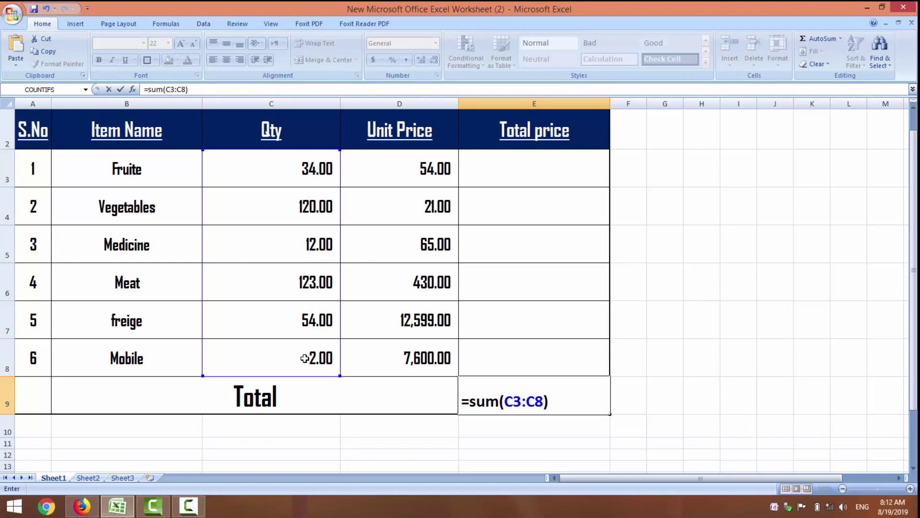
type("*")
left_click_drag(430, 163, 422, 365)
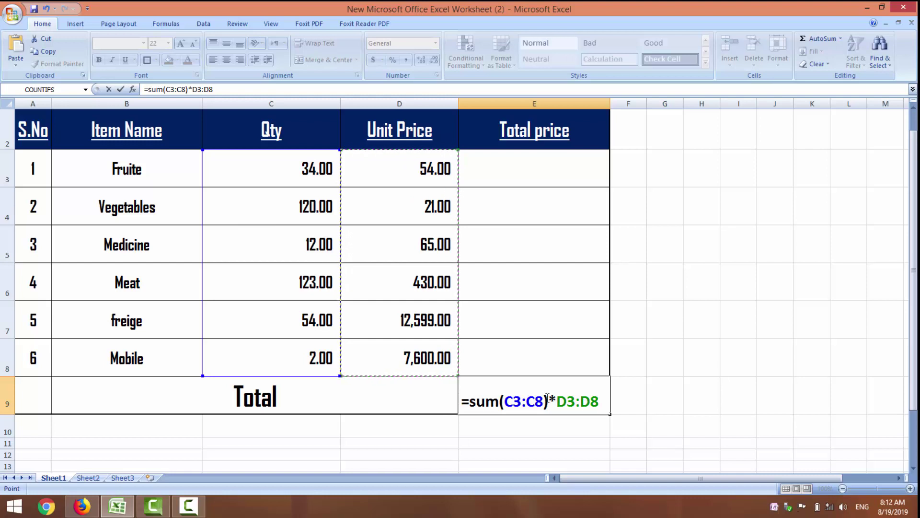
left_click(547, 398)
key("BackSpace")
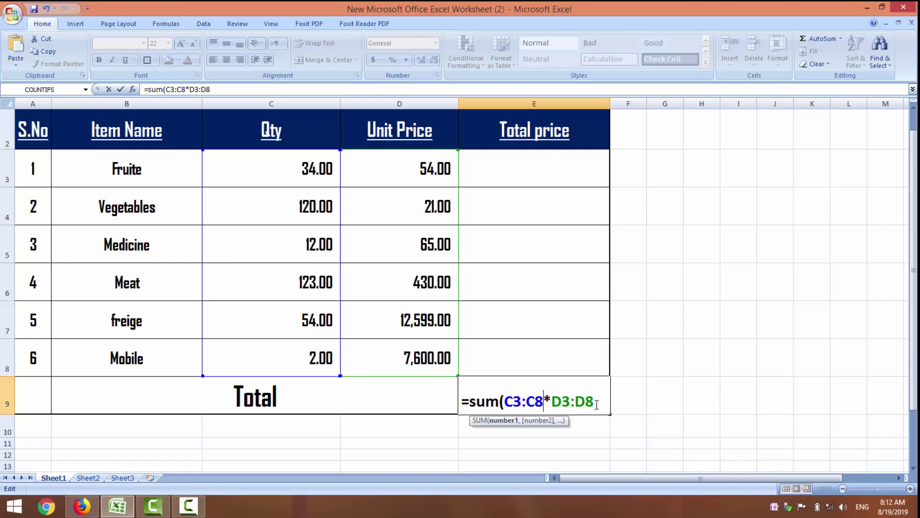
left_click(596, 400)
type(")")
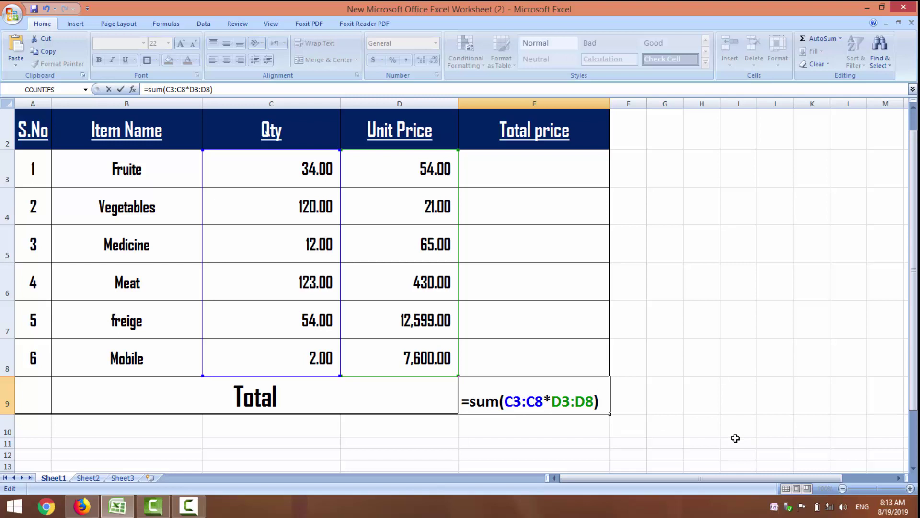
key("Return")
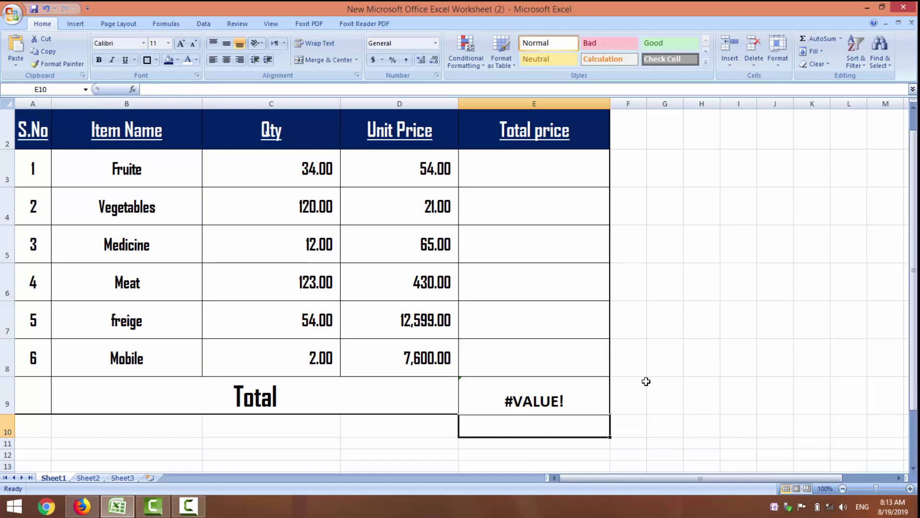
- Re-enter =SUM(C3:C8*D3:D8) in E9 as an array formula with Comma Style, showing 753,572.00
key("ctrl+z")
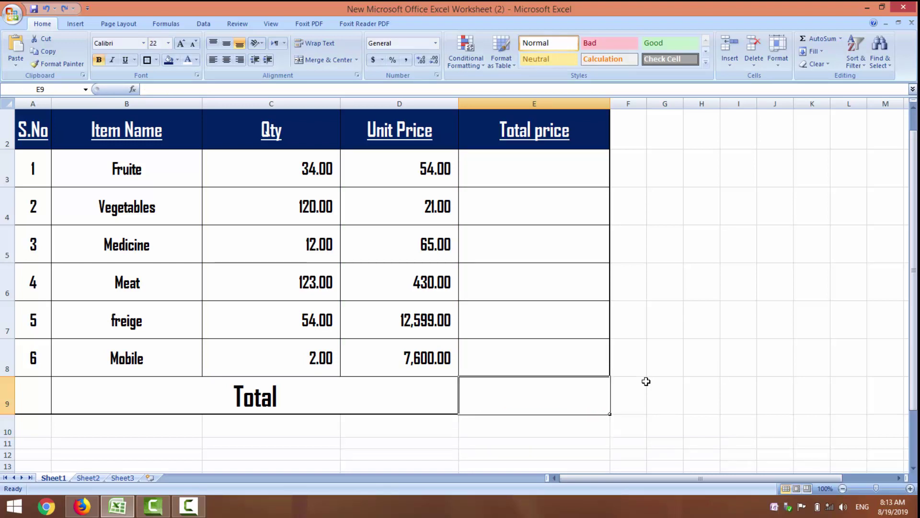
type("=s")
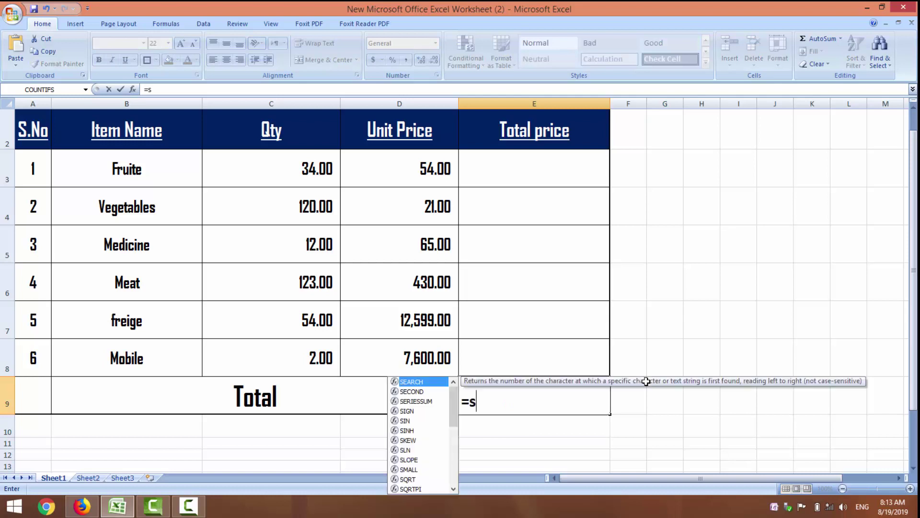
type("um(")
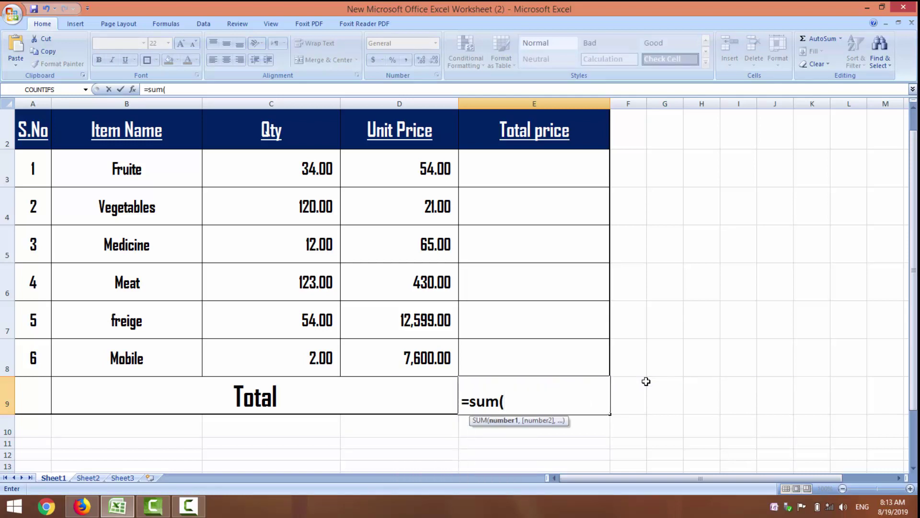
left_click_drag(321, 177, 317, 342)
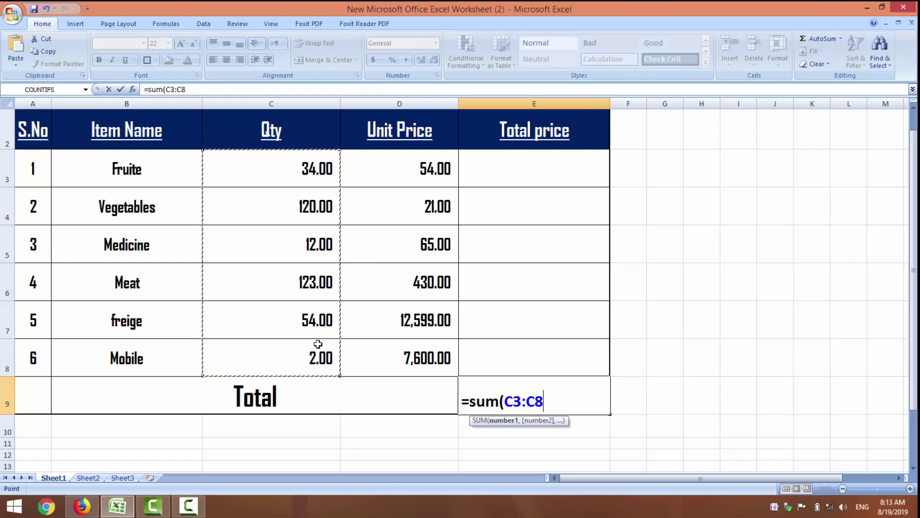
type("*")
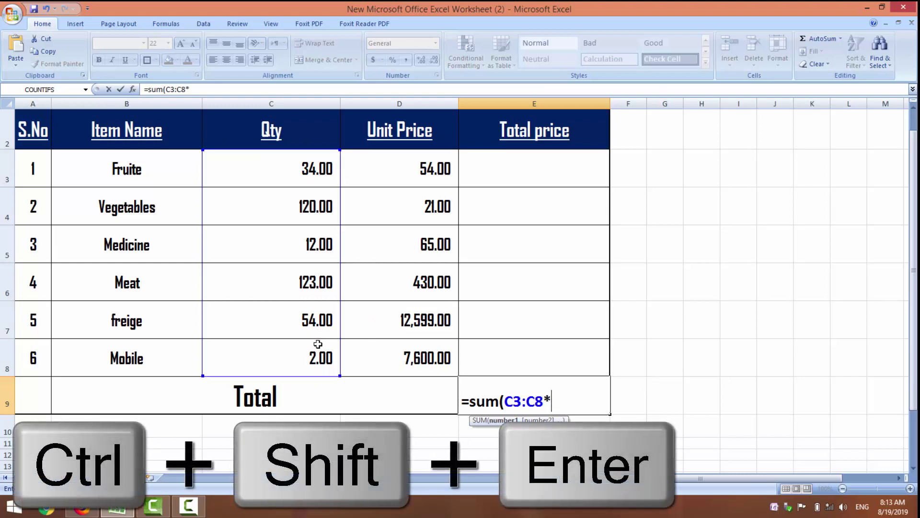
left_click_drag(399, 168, 409, 361)
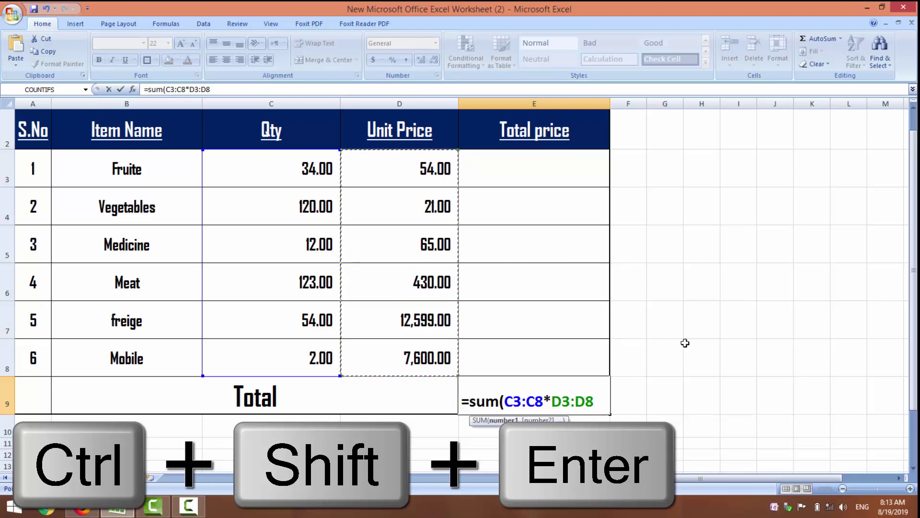
type(")")
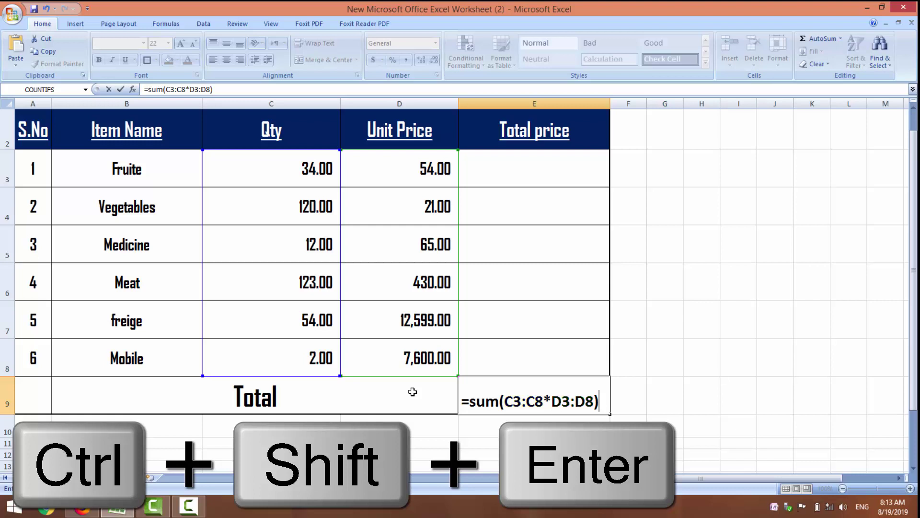
key("ctrl+shift+Return")
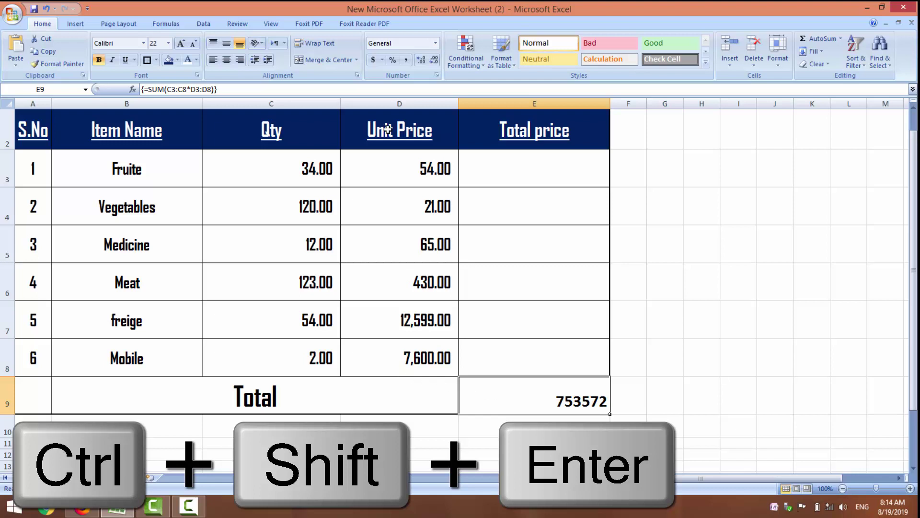
left_click(406, 61)
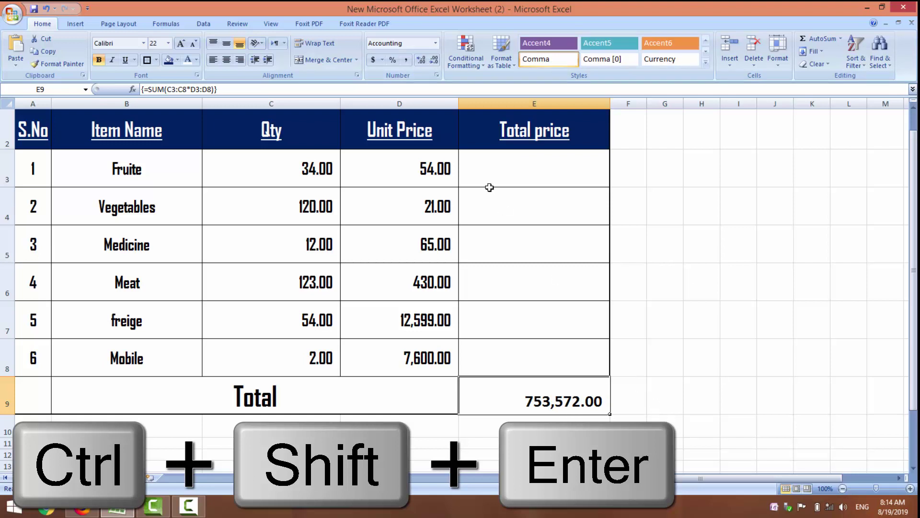
left_click(513, 175)
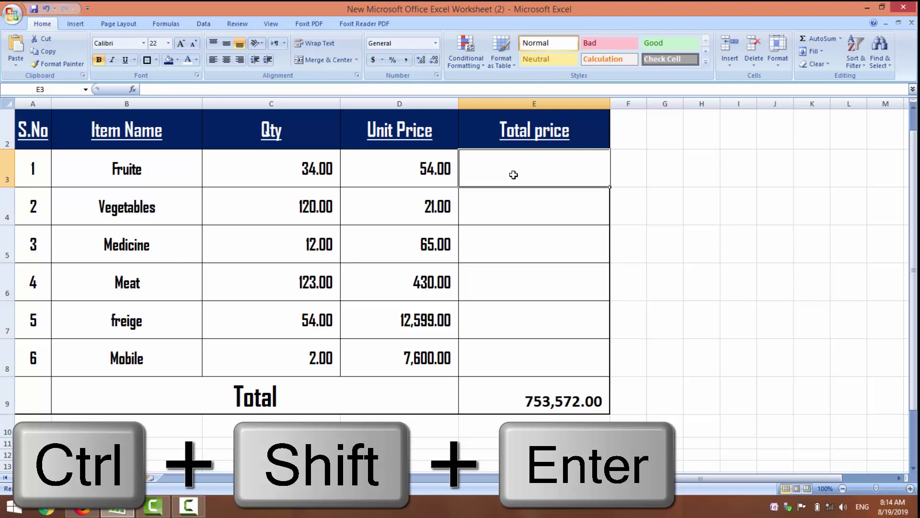
- Enter =C3*D3 in E3 and fill it down to E8, giving 1836 through 15200
type("=")
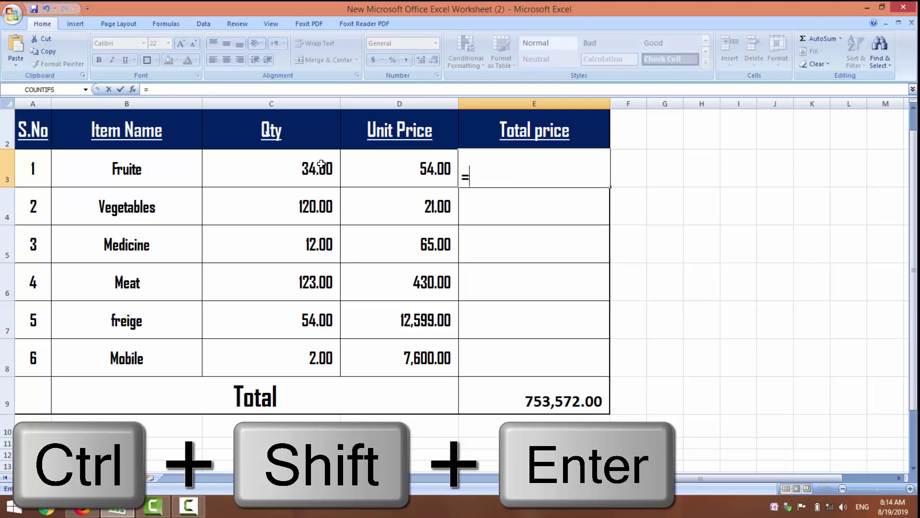
left_click(320, 164)
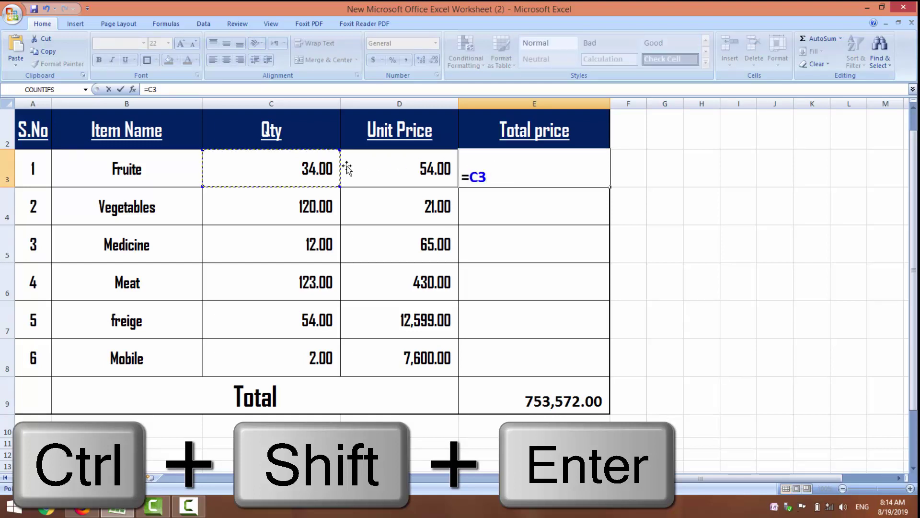
type("*")
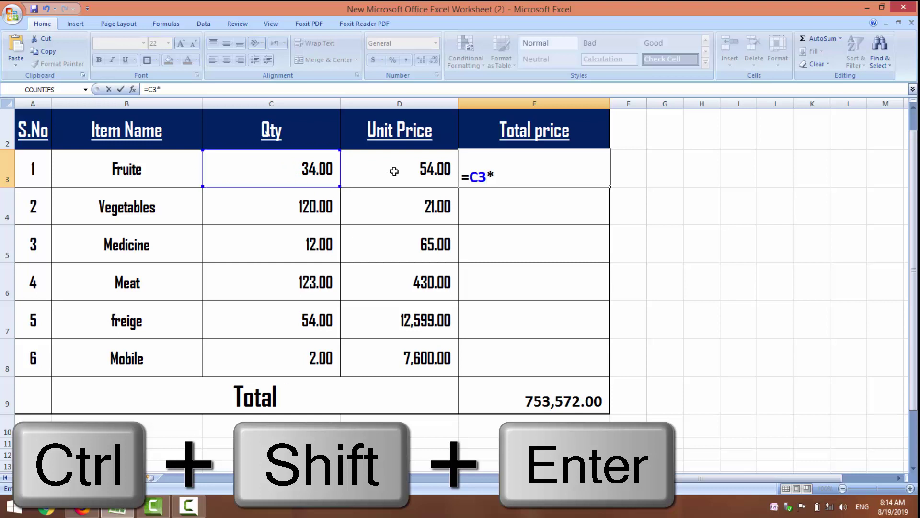
left_click(402, 171)
key("Return")
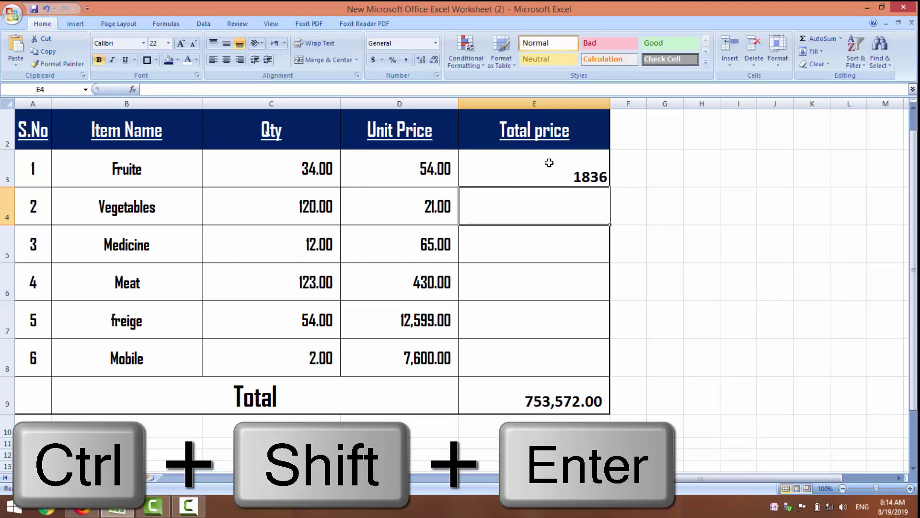
left_click(549, 163)
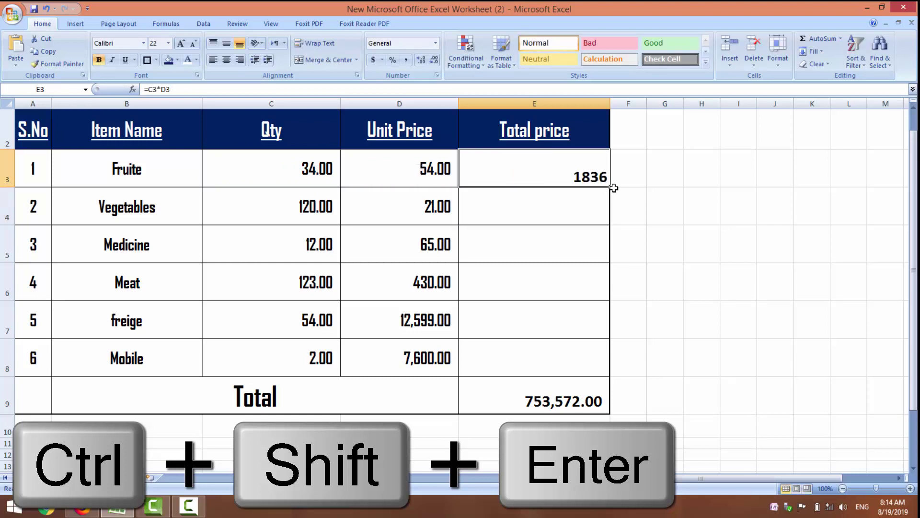
left_click_drag(612, 189, 608, 377)
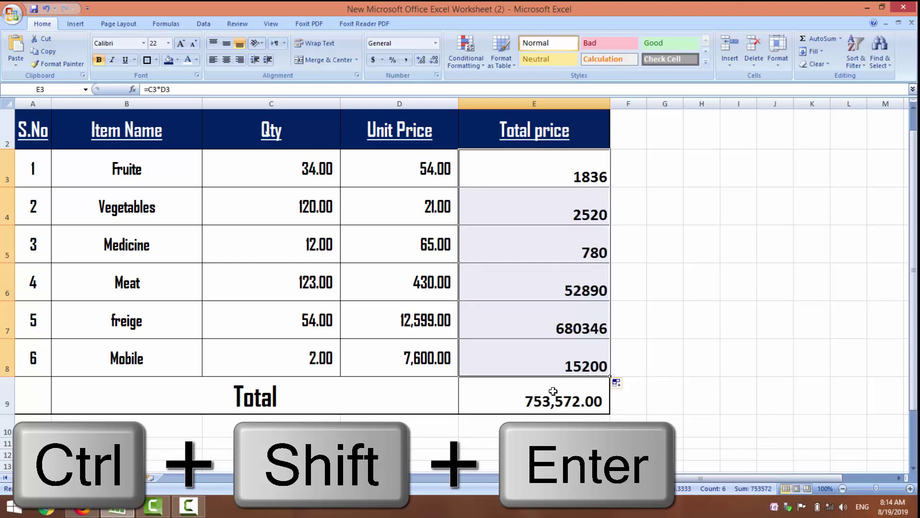
- Re-commit the E9 Total as an array formula with Ctrl+Shift+Enter
left_click(578, 401)
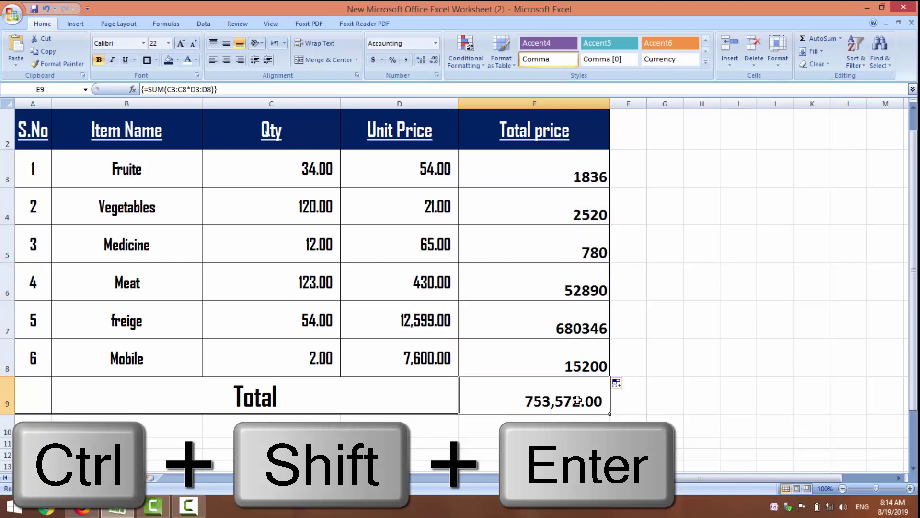
double_click(577, 401)
key("ctrl+shift+Return")
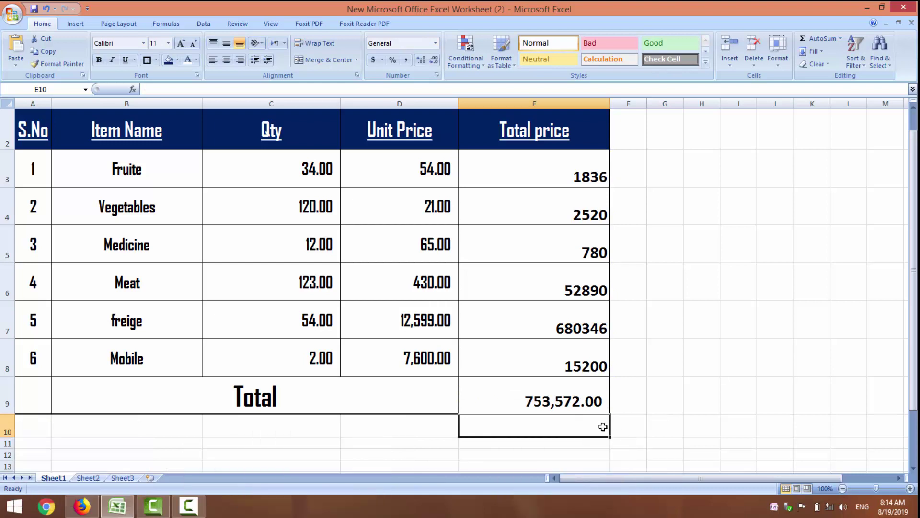
- Undo the filled row totals and delete E3's formula, keeping E9's array total at 753,572.00
left_click(707, 391)
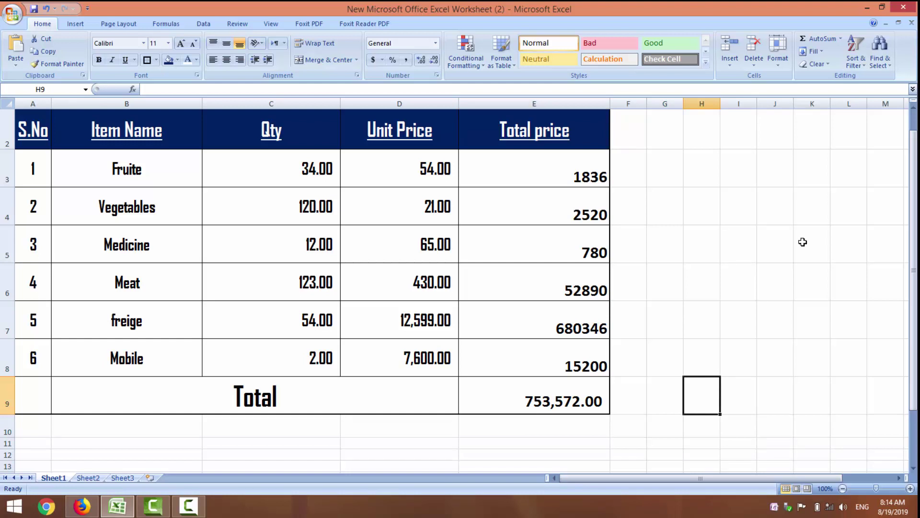
left_click(550, 393)
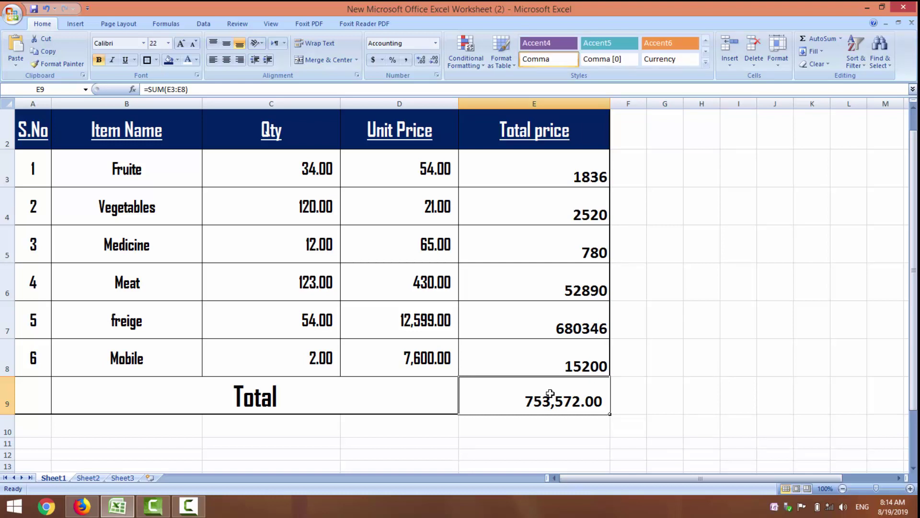
key("ctrl+y")
key("ctrl+z")
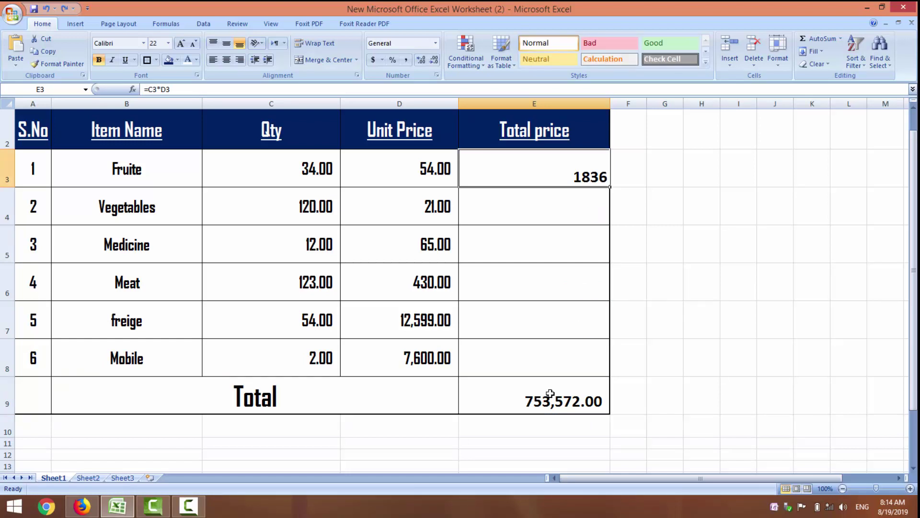
left_click(550, 393)
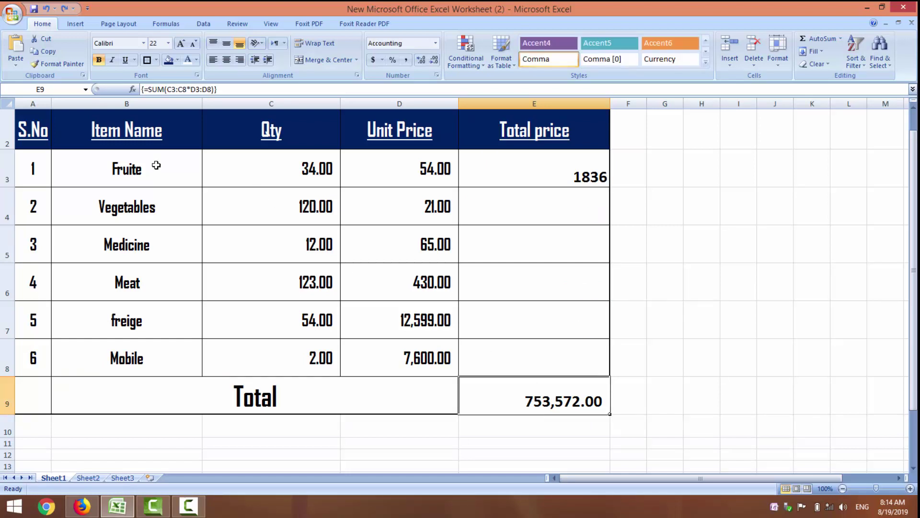
double_click(579, 174)
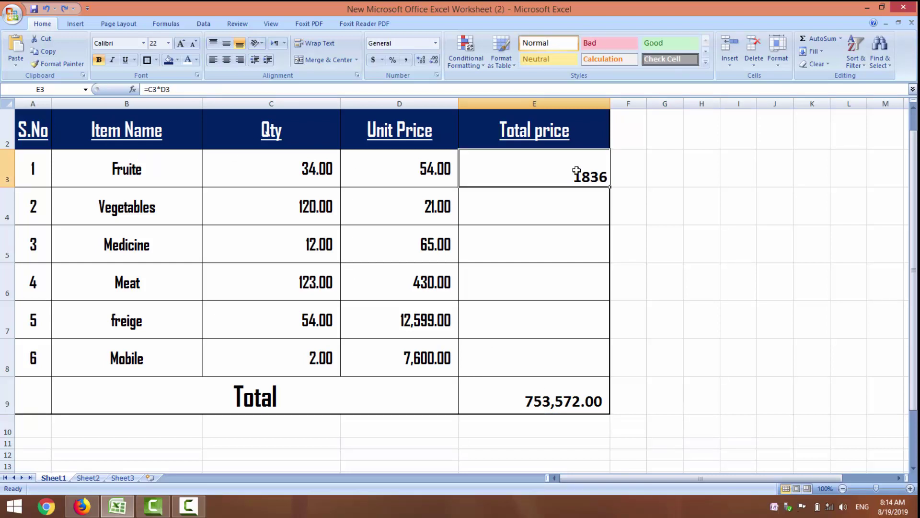
key("BackSpace")
key("BackSpace")
key("BackSpace")
left_click(752, 282)
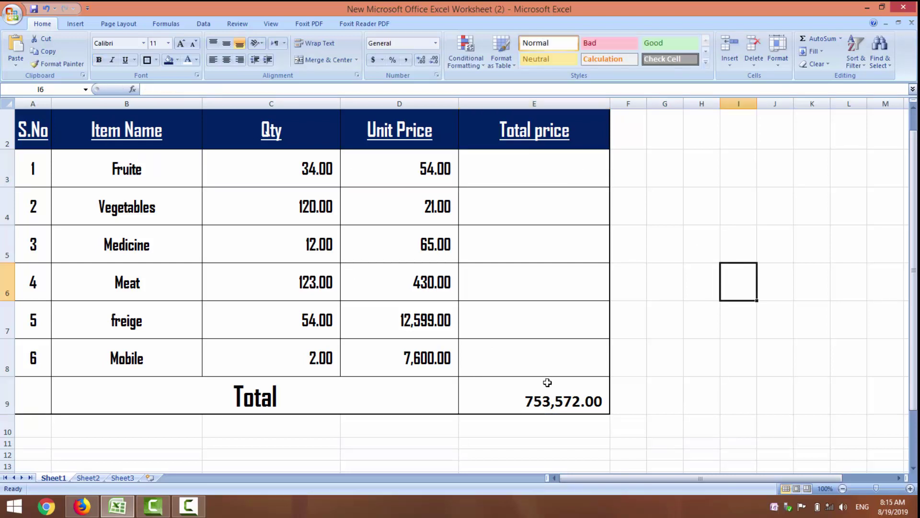
left_click(547, 407)
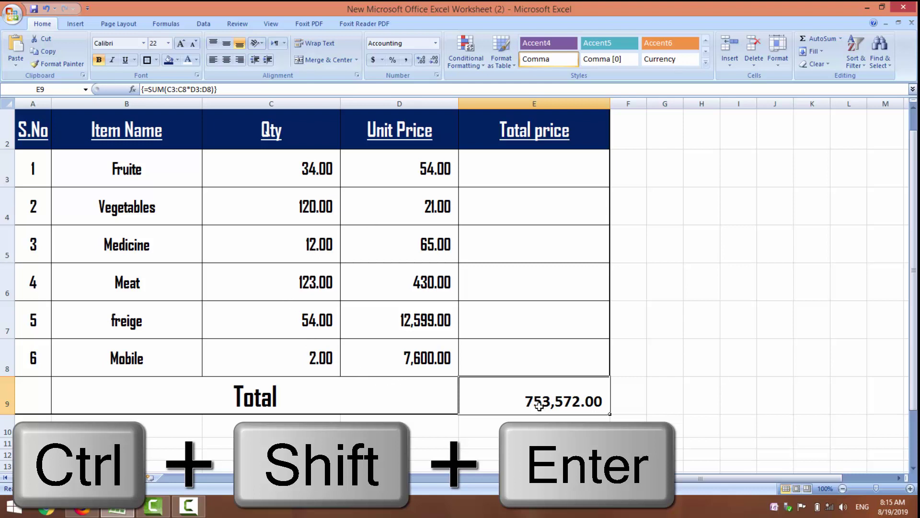
- Retype E9 as =SUM(C3:C8*D3:D8) from the Qty and Unit Price ranges, entered as an array
double_click(539, 406)
key("Return")
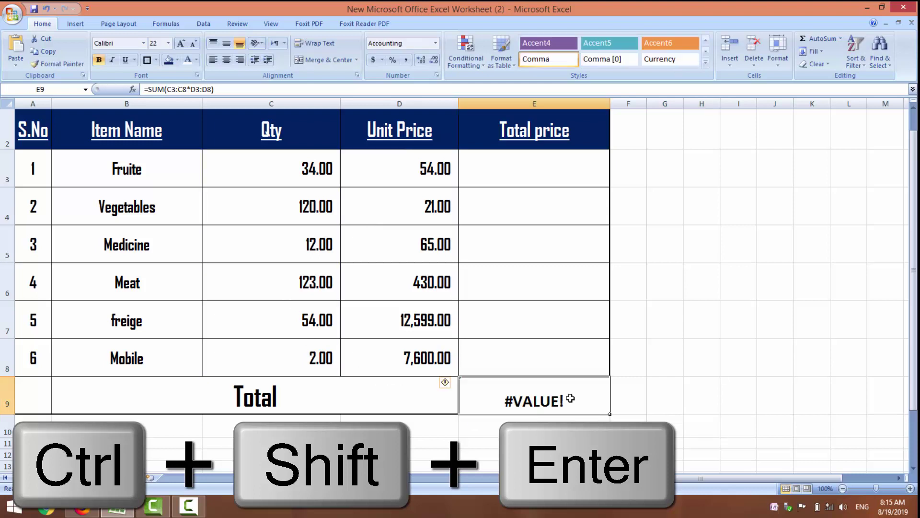
key("BackSpace")
type("=s")
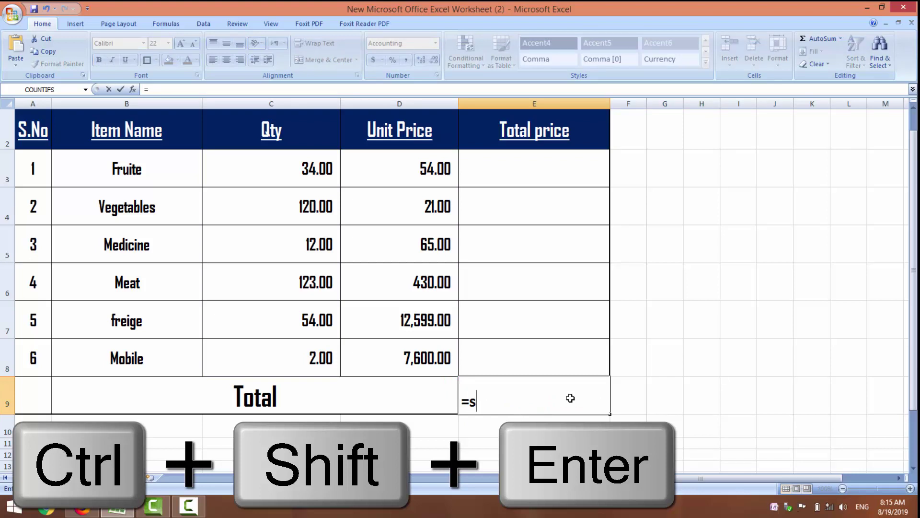
type("um")
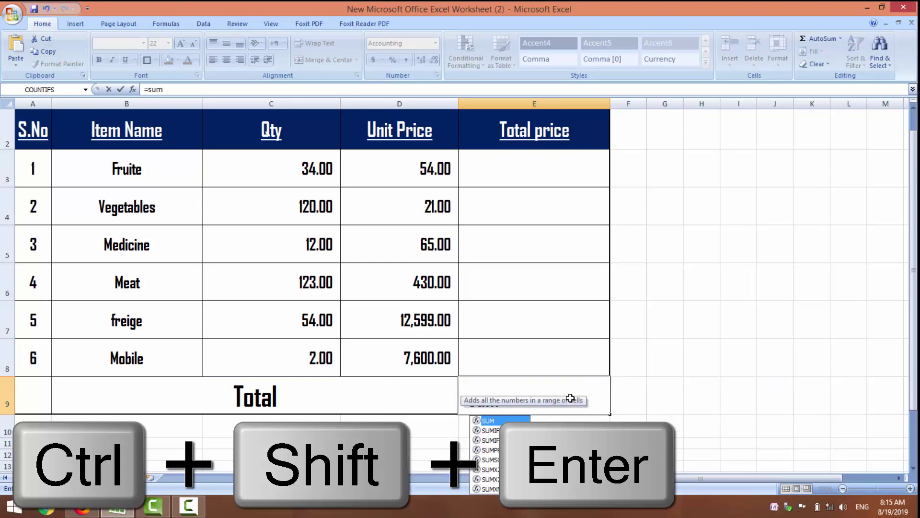
type("(")
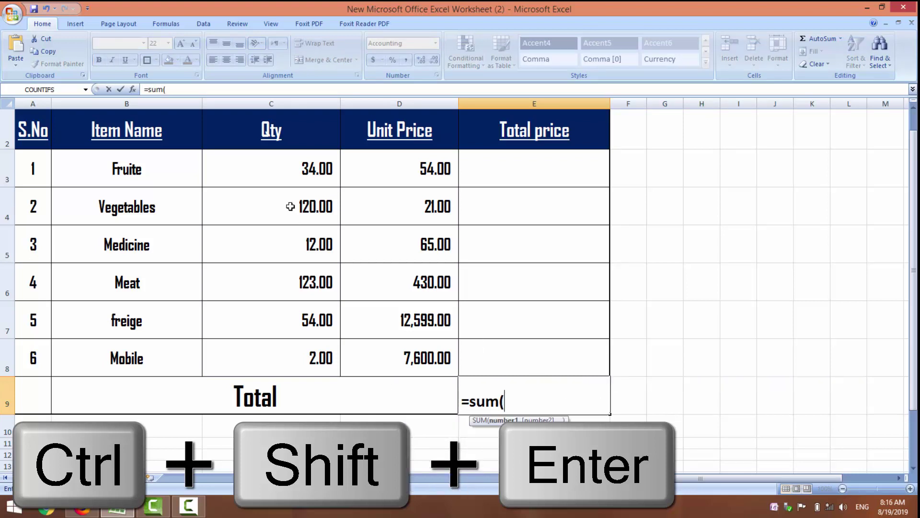
left_click_drag(294, 157, 298, 347)
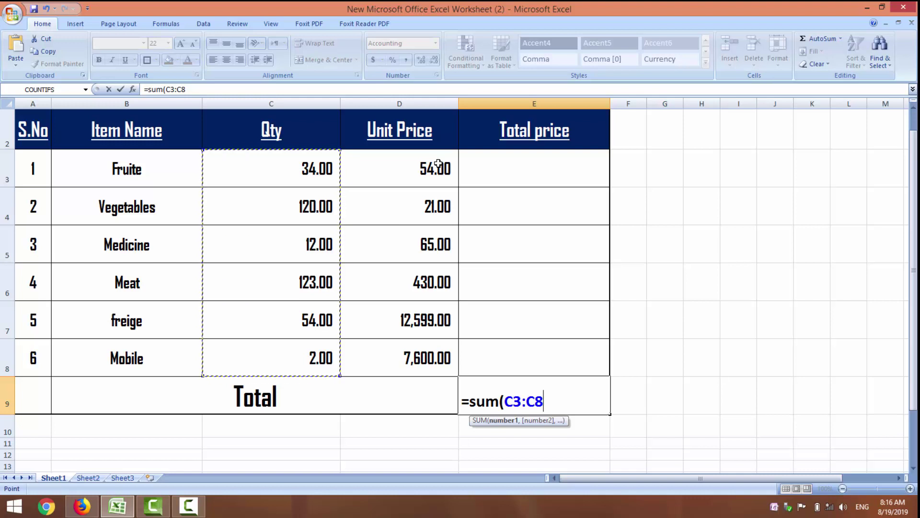
type("*")
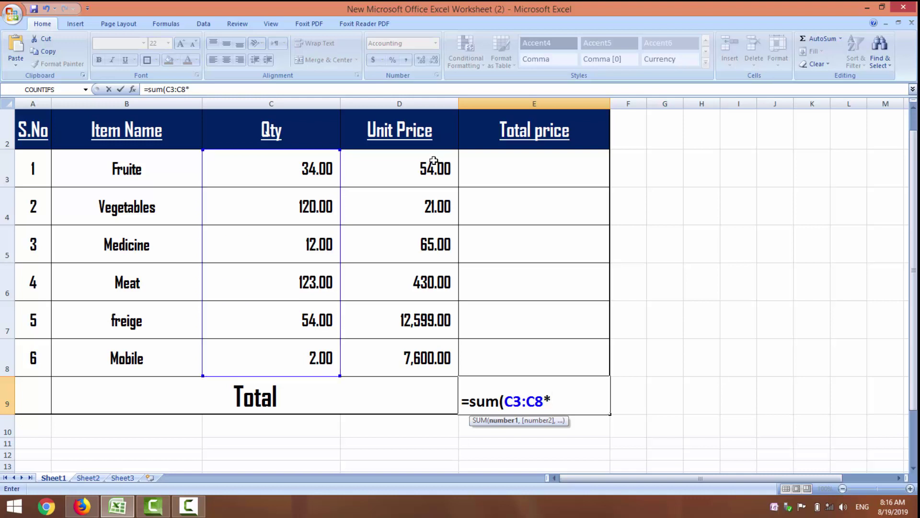
left_click_drag(436, 163, 435, 349)
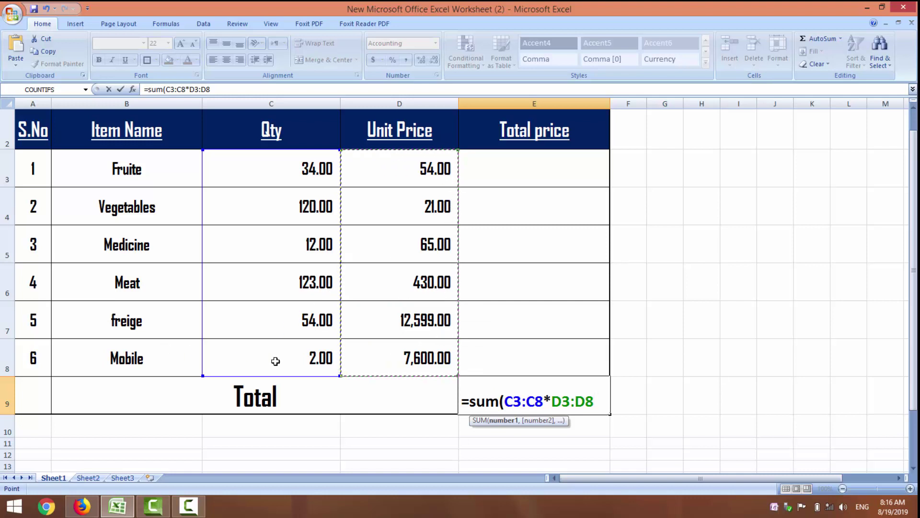
type(")")
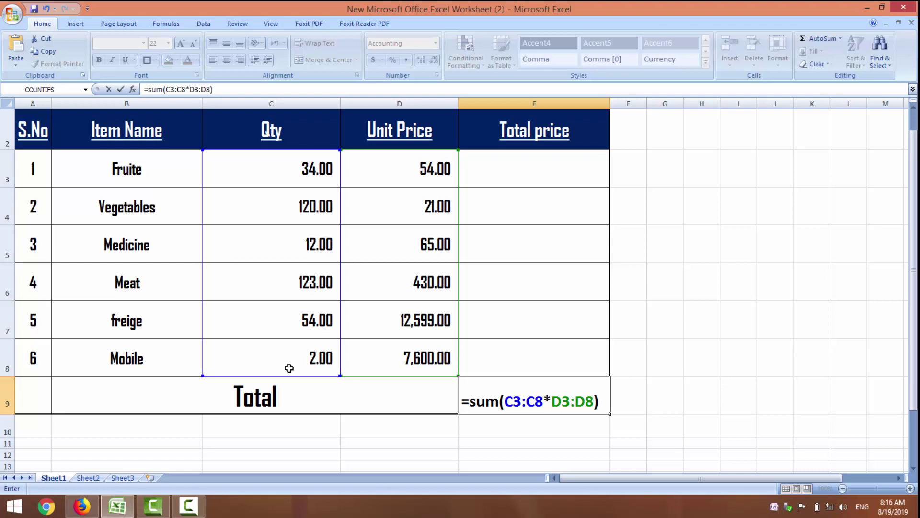
key("ctrl+shift+Return")
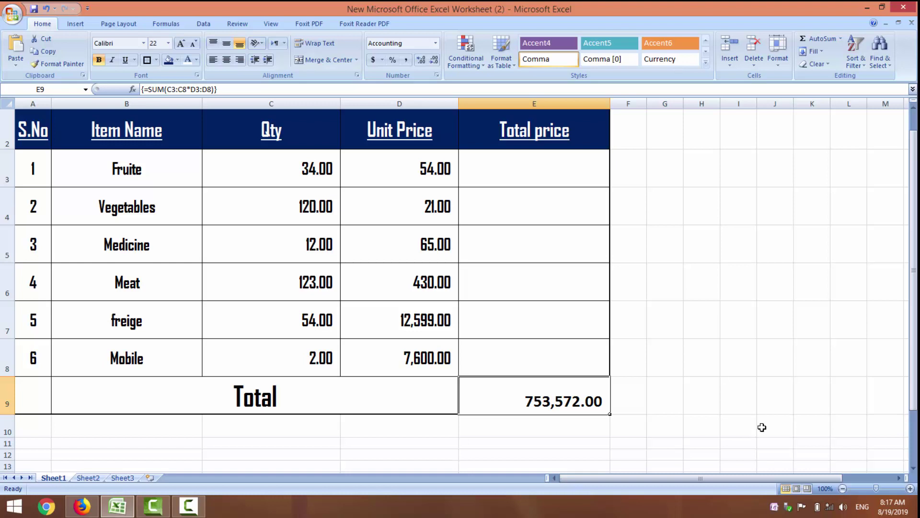
- Move the selection to cell E3 in the Total price column
key("Up")
key("Up")
key("Up")
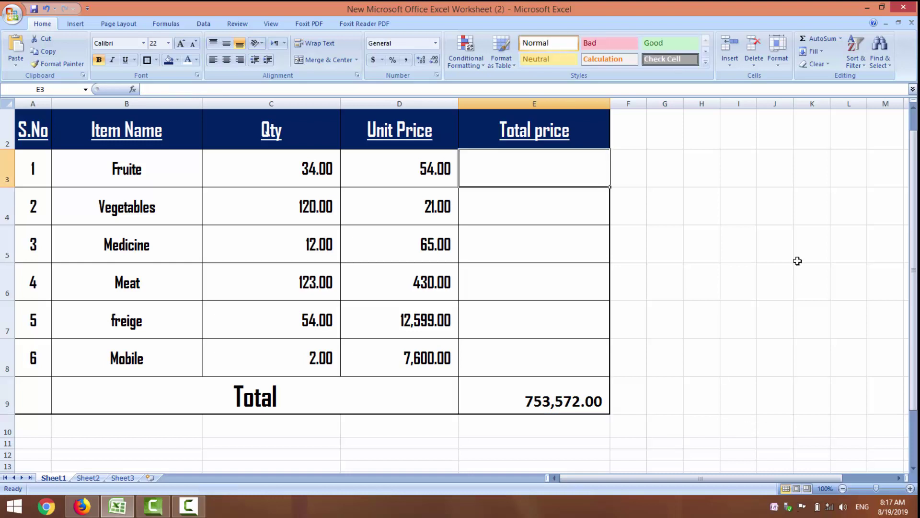